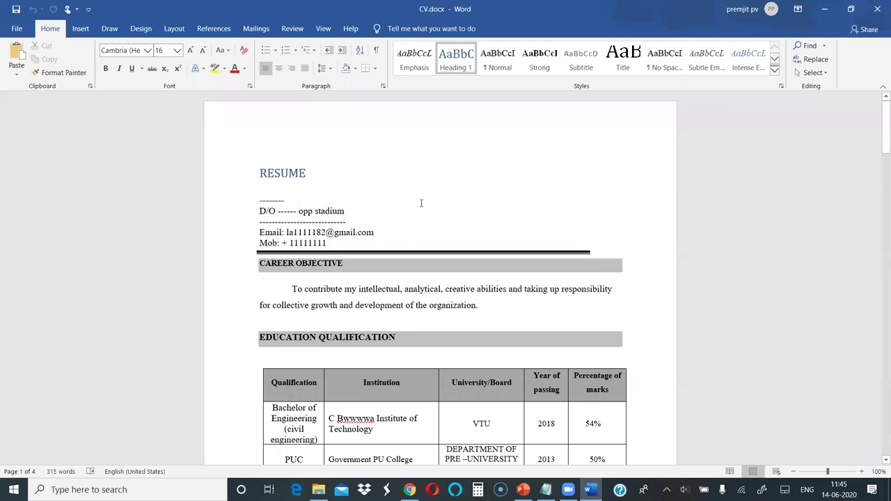
Step: Review the resume's title, contact details, career objective and education qualification table on the first page
scroll(421, 202, down, 2)
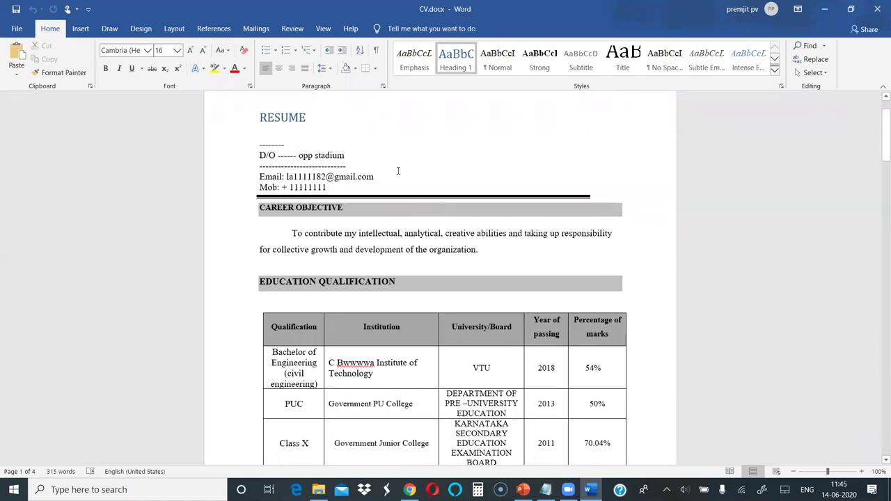
scroll(273, 174, down, 3)
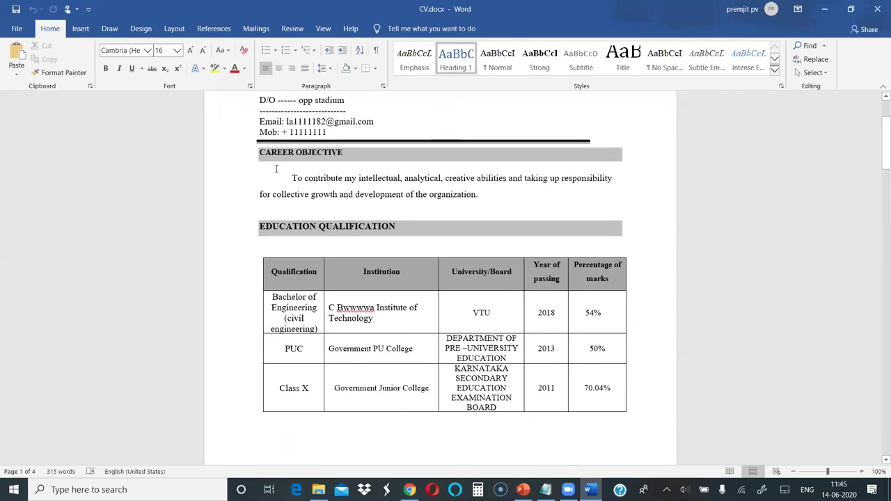
scroll(276, 167, up, 2)
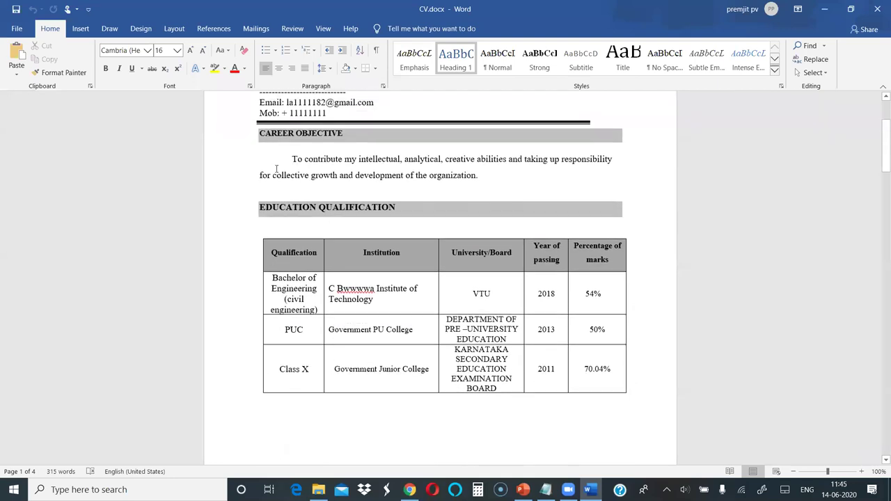
scroll(282, 172, up, 3)
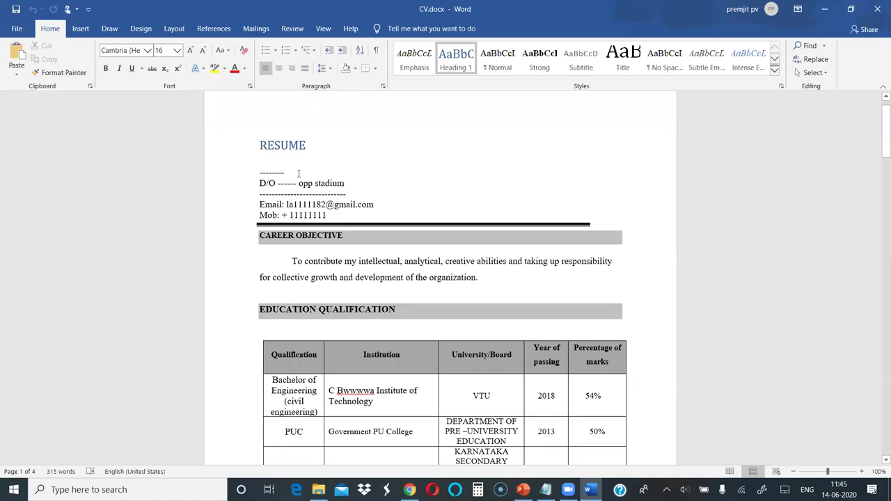
scroll(299, 174, down, 2)
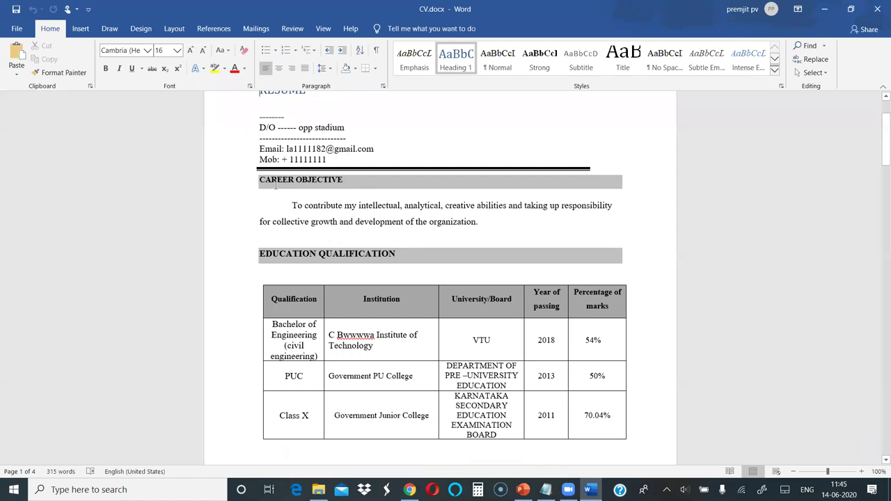
scroll(319, 155, up, 1)
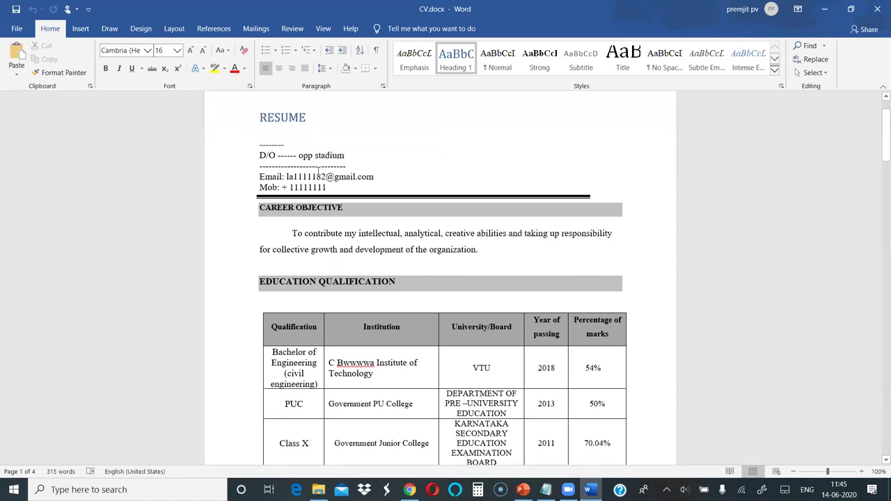
scroll(279, 229, down, 1)
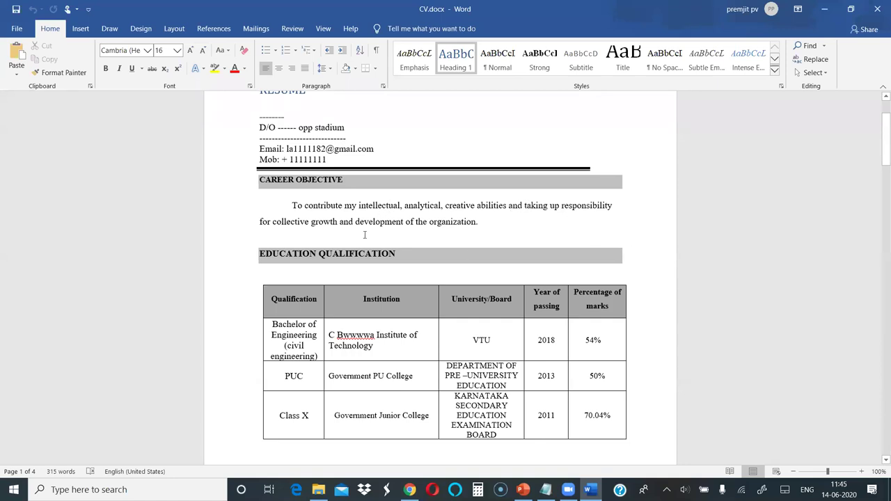
scroll(364, 235, up, 2)
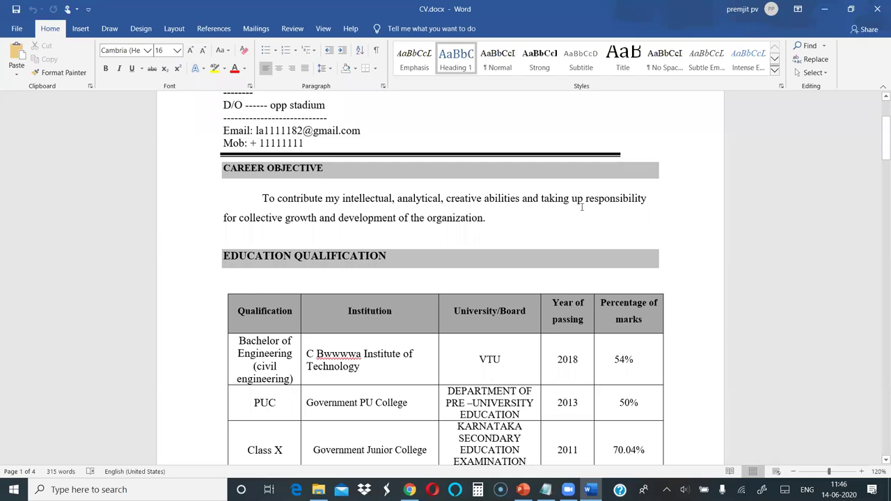
click(510, 219)
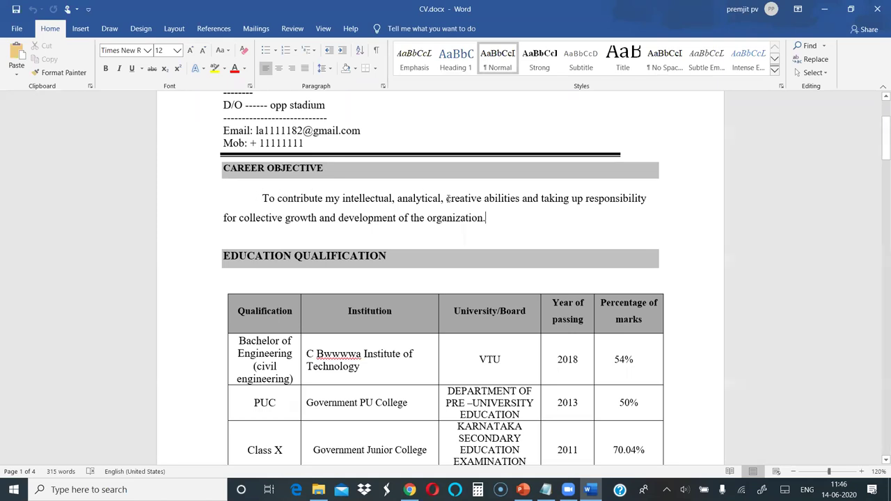
click(265, 199)
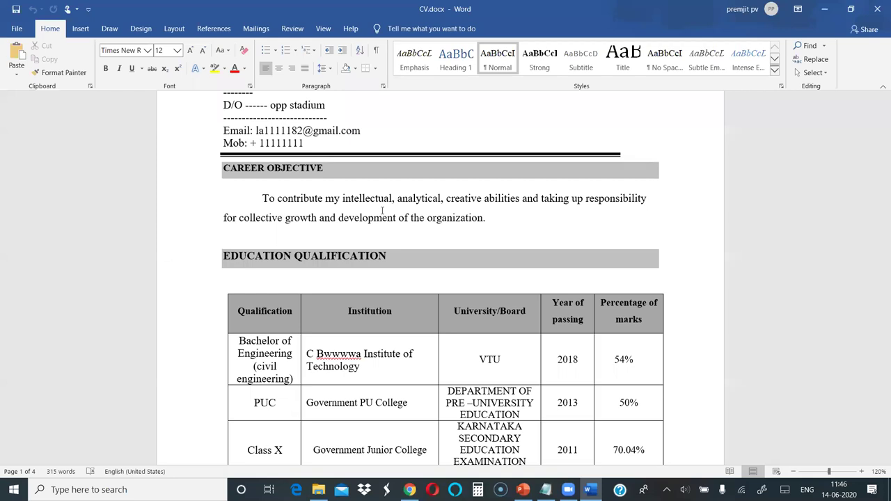
Step: Skim the whole resume through to the closing date and place lines, and return to the education table
scroll(384, 202, down, 10)
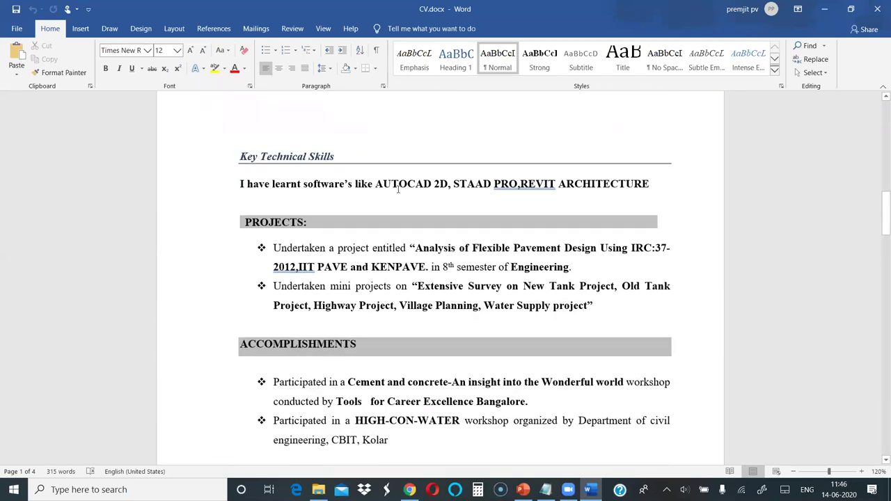
scroll(408, 187, down, 2)
scroll(408, 187, up, 15)
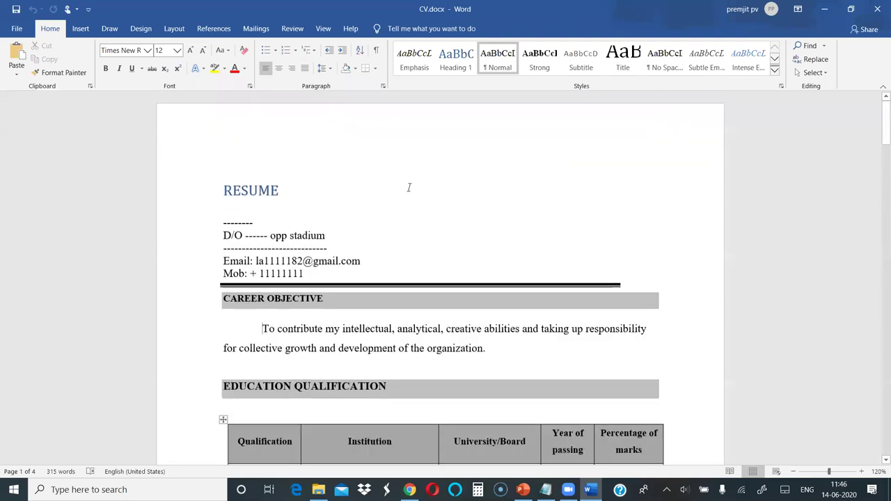
scroll(409, 187, down, 10)
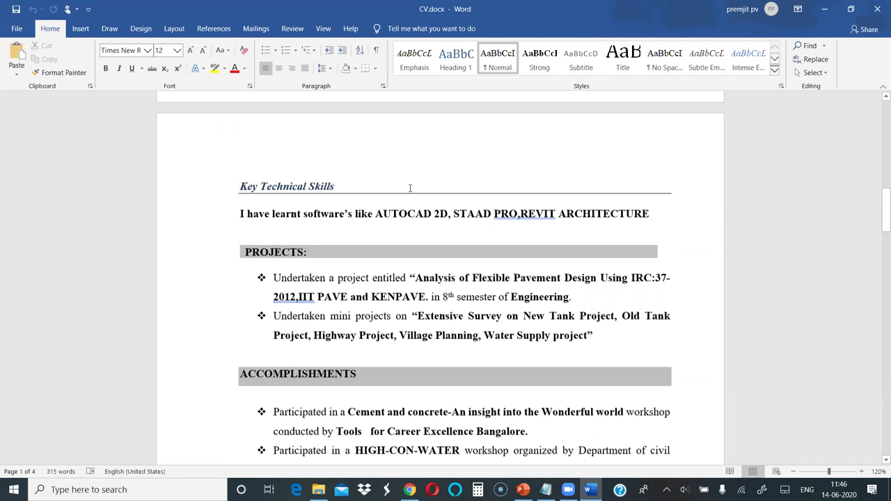
scroll(410, 188, down, 20)
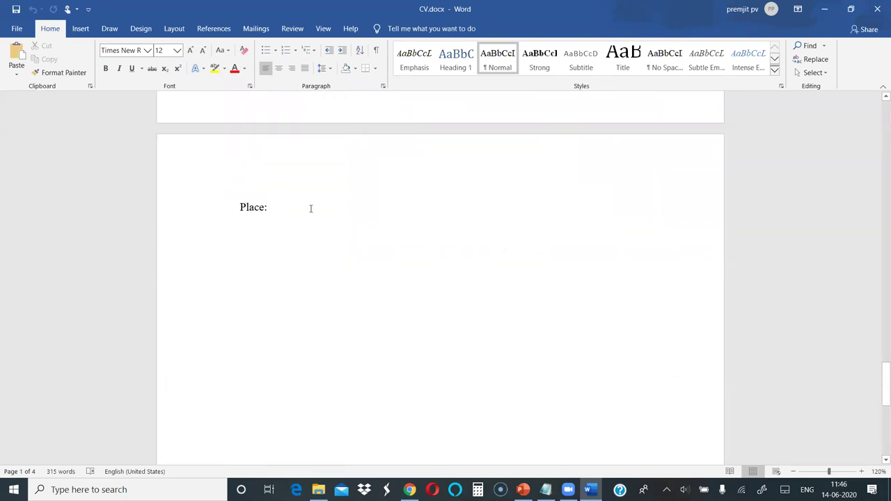
scroll(272, 208, up, 2)
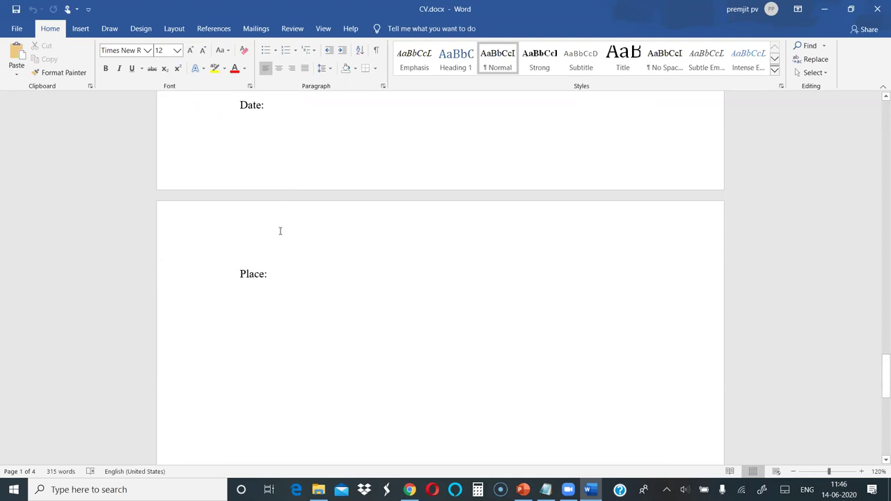
scroll(282, 233, up, 16)
scroll(316, 239, up, 12)
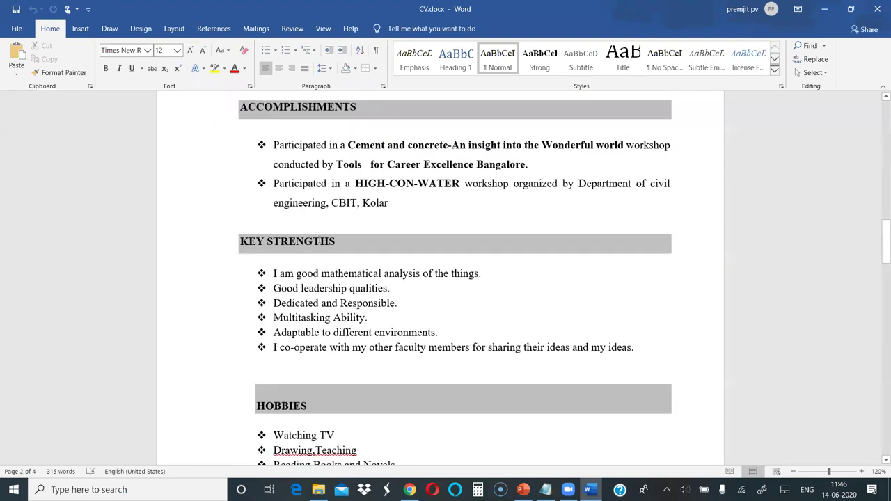
scroll(318, 240, up, 20)
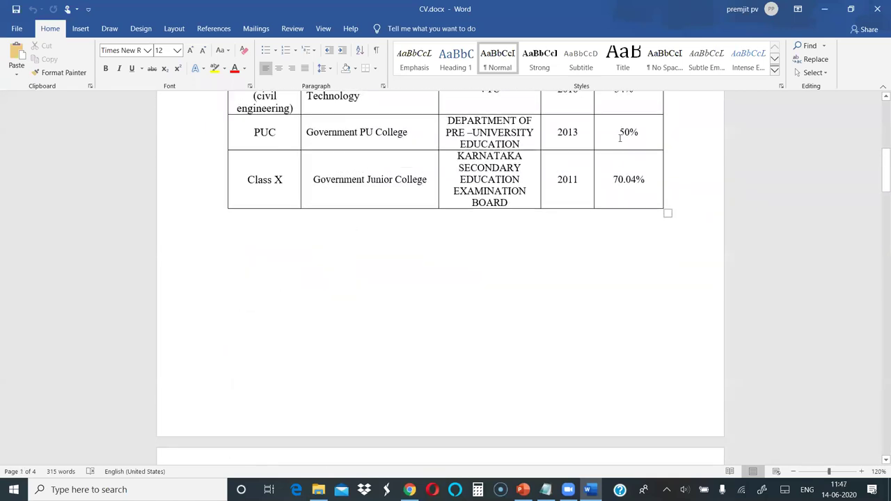
Step: Read the technical skills, projects, accomplishments, key strengths and hobbies sections on the second page
scroll(445, 207, down, 10)
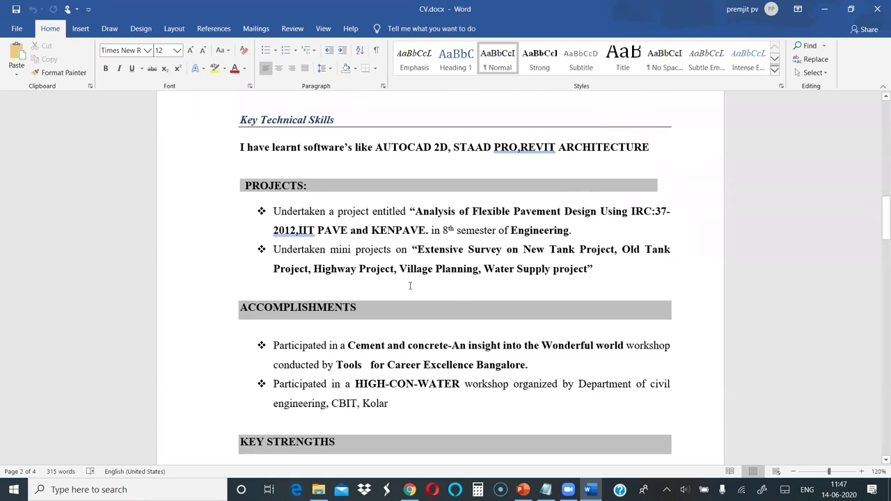
scroll(406, 272, down, 3)
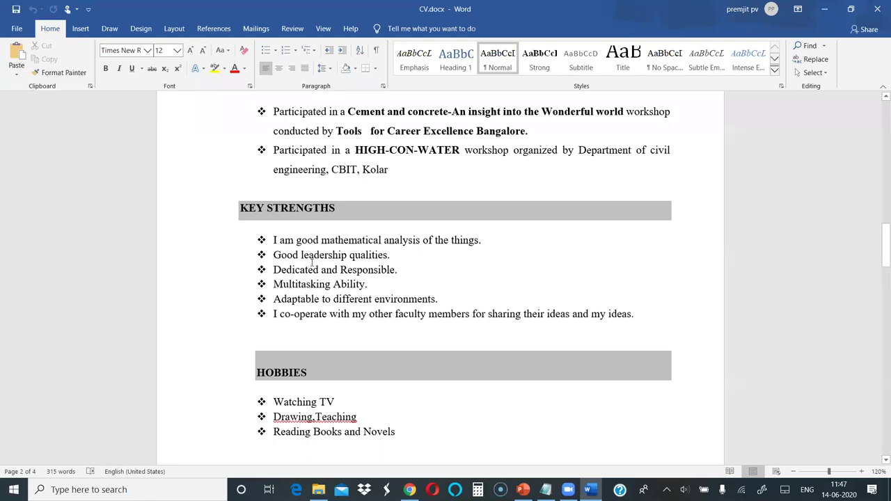
click(283, 286)
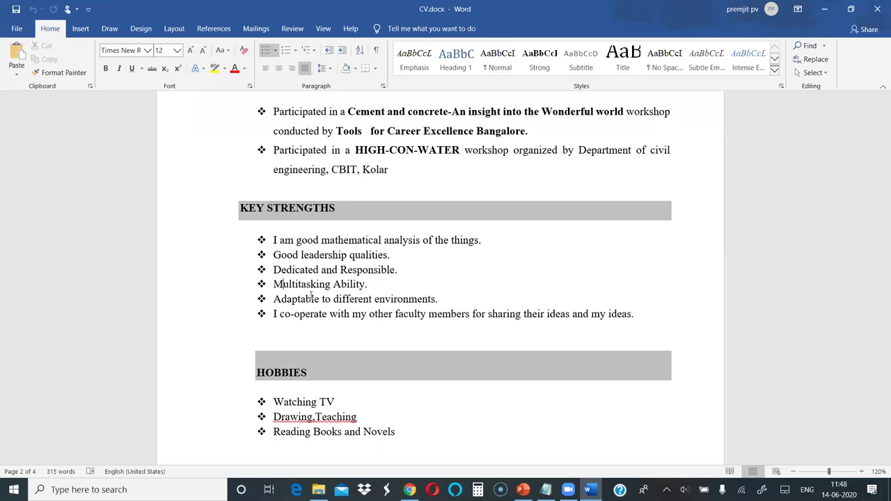
scroll(317, 291, down, 4)
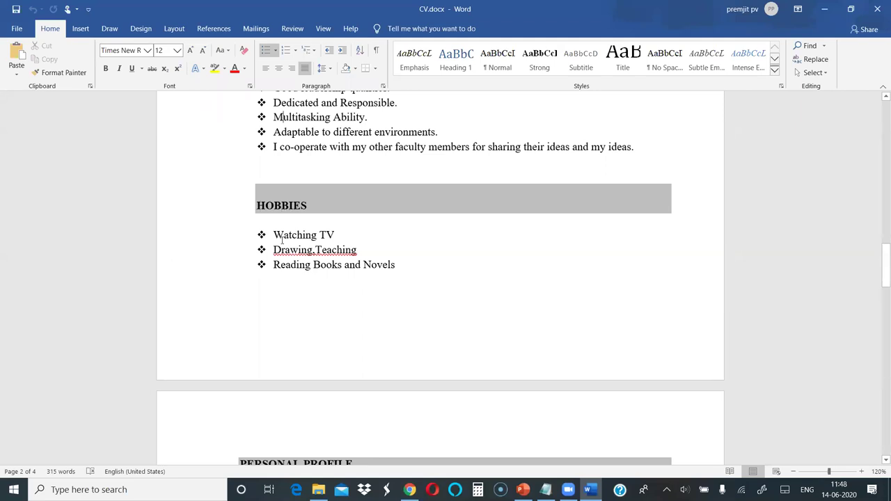
Step: Remove the extra space before the Hobbies entry in the Personal Profile section to align it with the other entries
scroll(324, 252, down, 6)
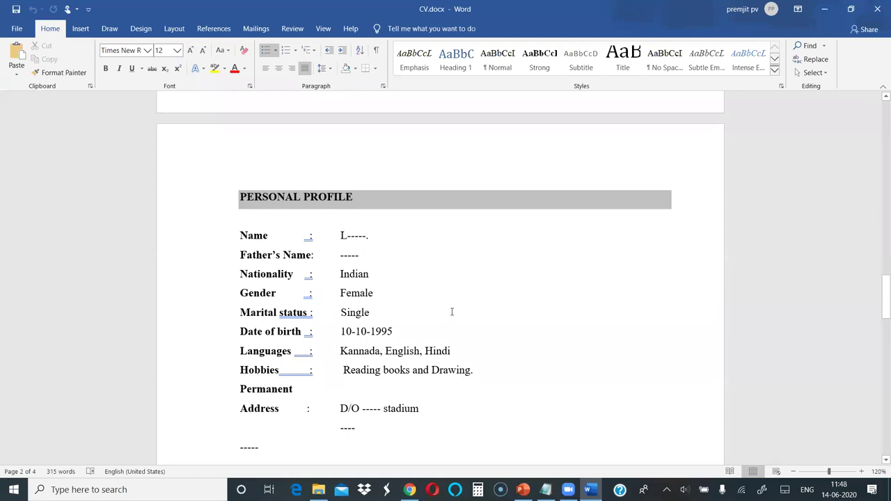
click(348, 374)
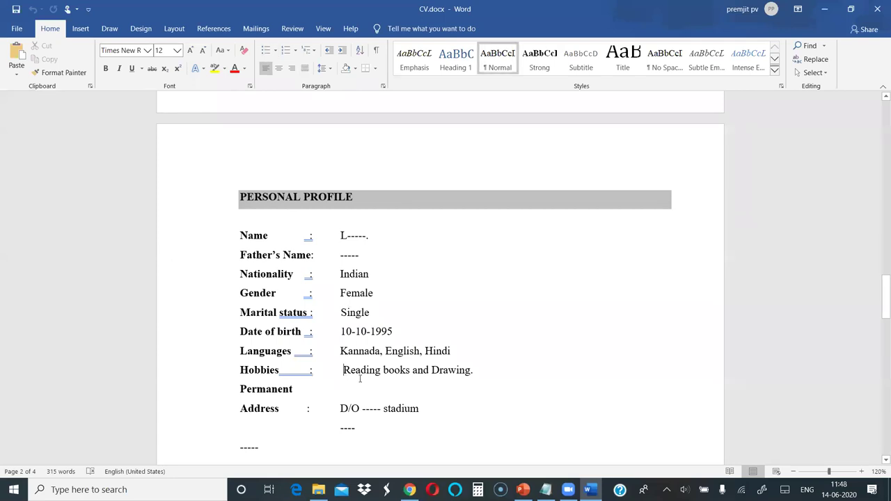
key(BackSpace)
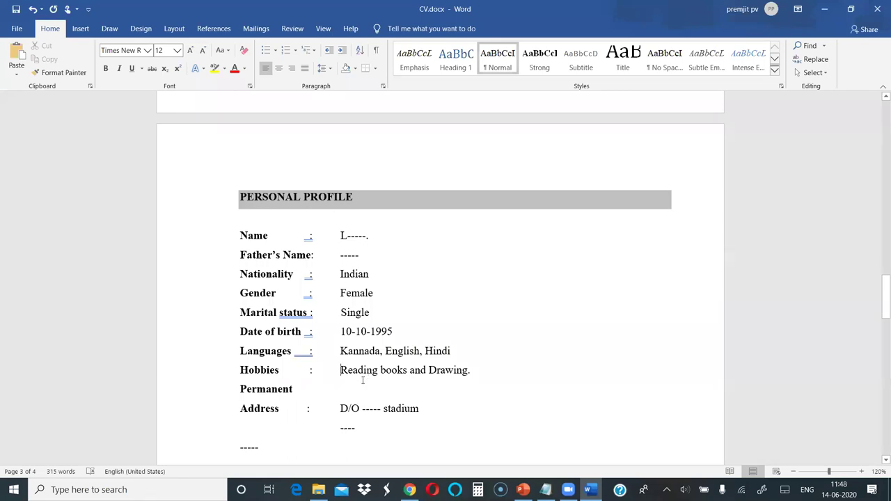
Step: Examine the permanent address, the declaration text and the placement of the signature, date and place lines
scroll(270, 423, down, 2)
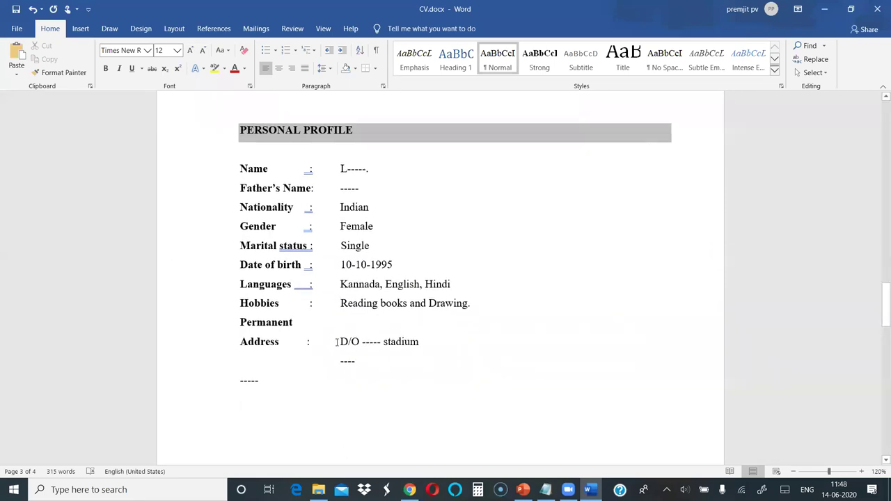
scroll(348, 310, down, 3)
scroll(351, 305, down, 3)
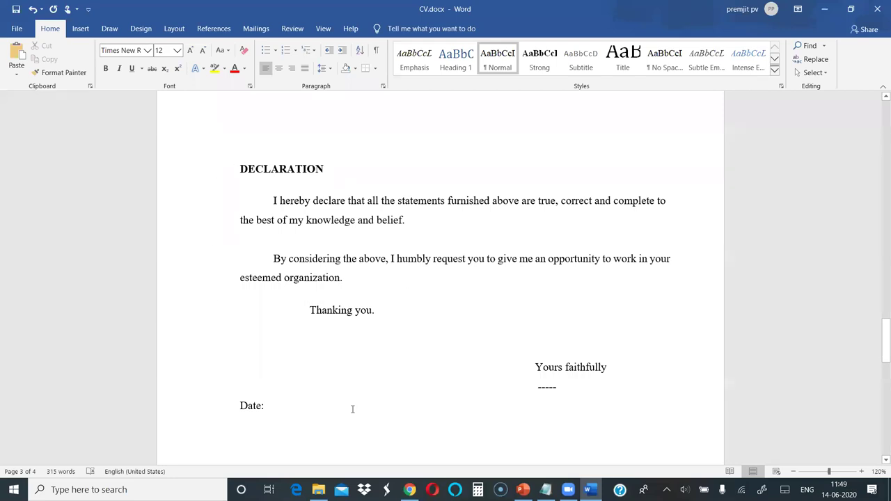
scroll(363, 393, down, 4)
scroll(404, 334, up, 2)
scroll(402, 366, up, 1)
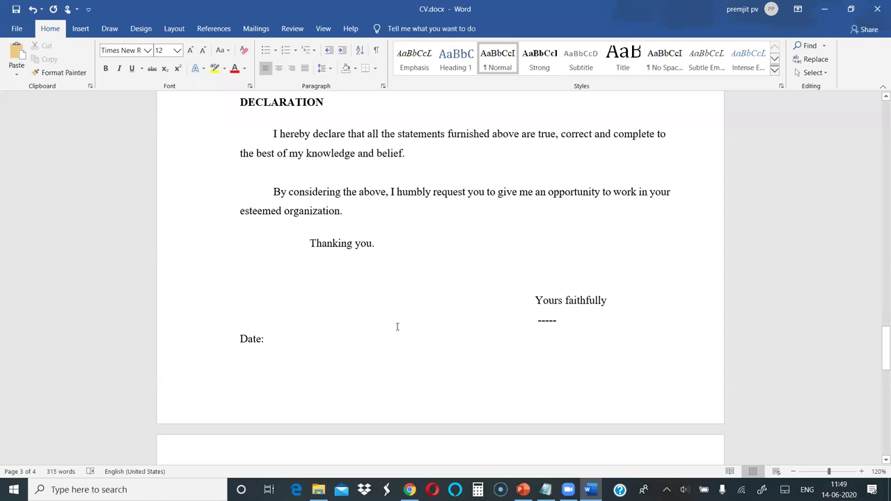
scroll(399, 304, down, 2)
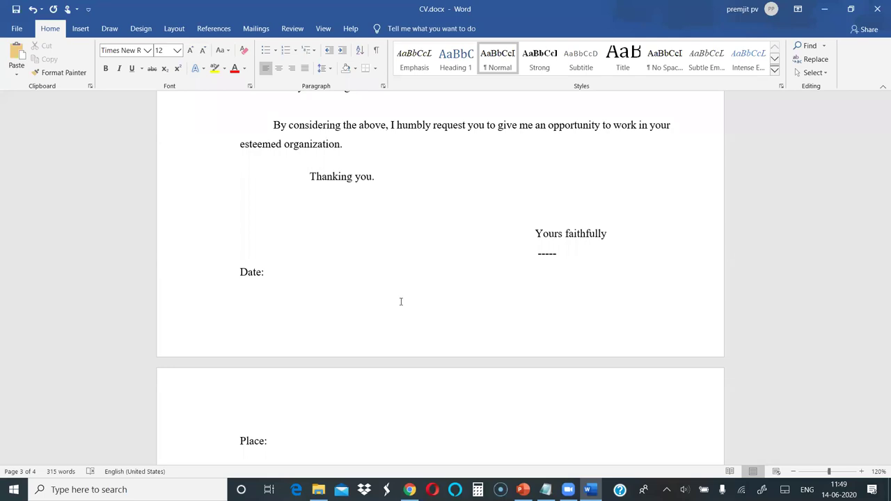
scroll(399, 271, down, 3)
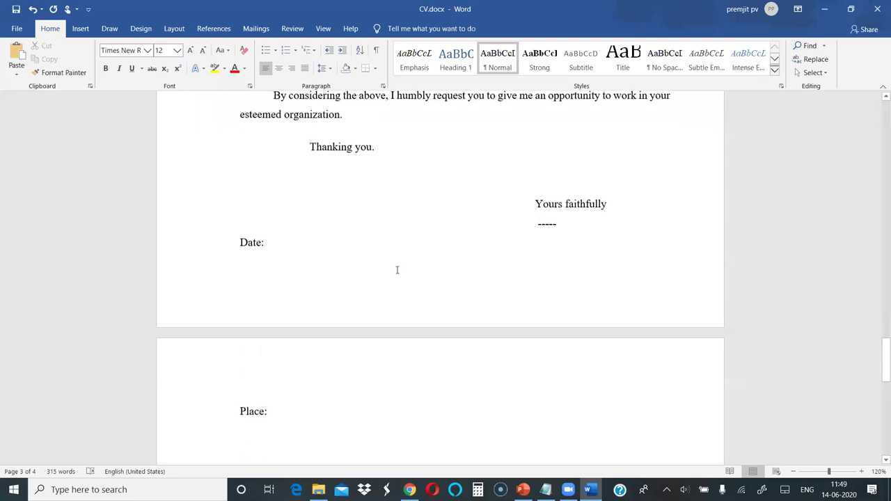
scroll(399, 268, up, 7)
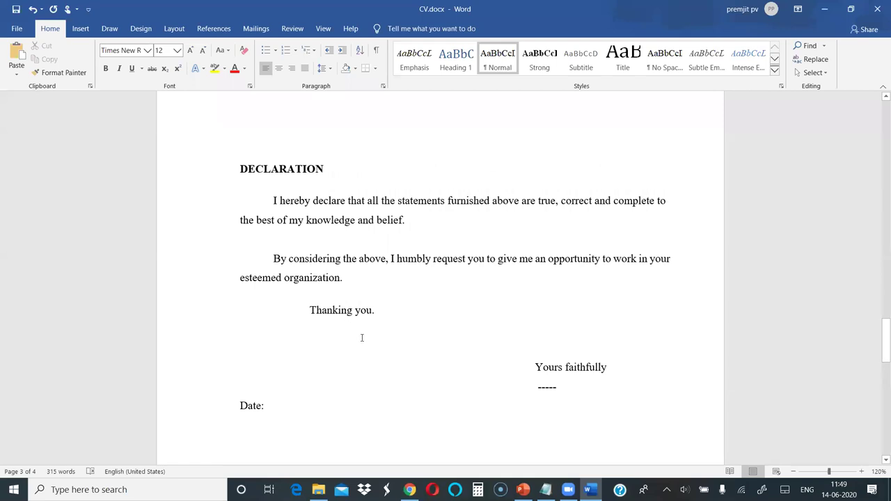
Step: Select the Bachelor of Engineering row's percentage of marks in the education qualification table
scroll(362, 342, up, 20)
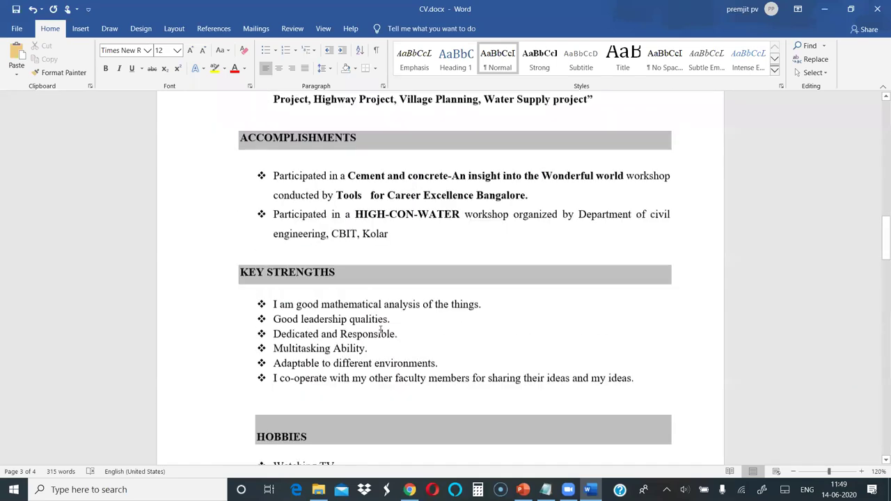
scroll(380, 329, up, 15)
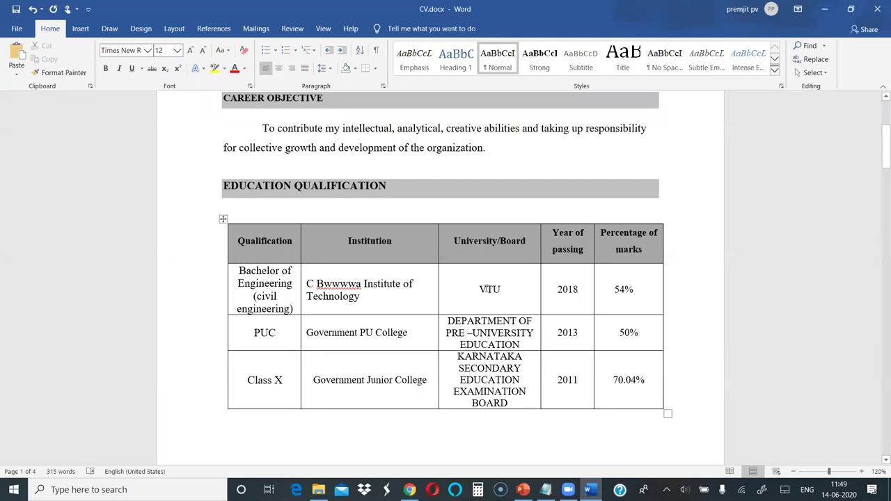
drag(615, 289, 635, 291)
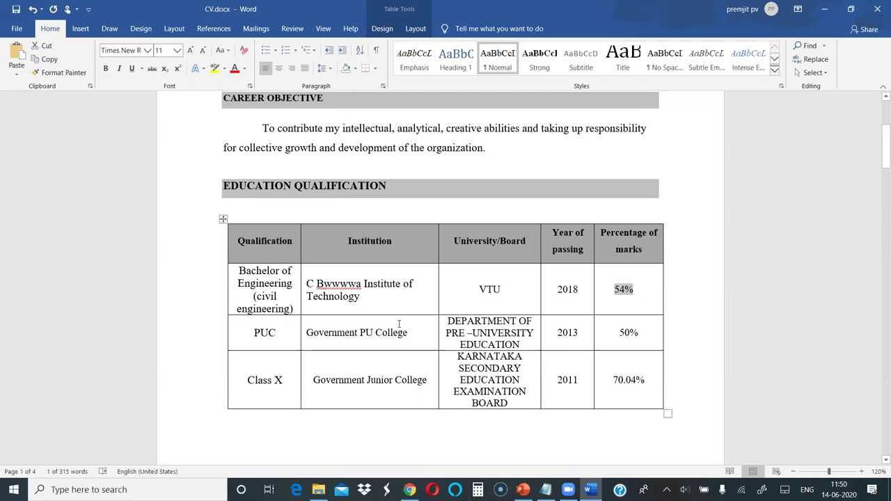
click(620, 248)
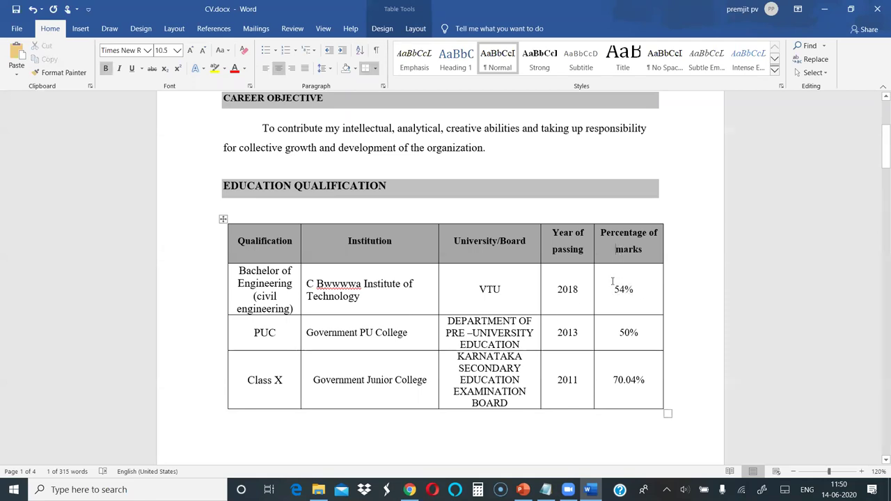
drag(614, 289, 636, 288)
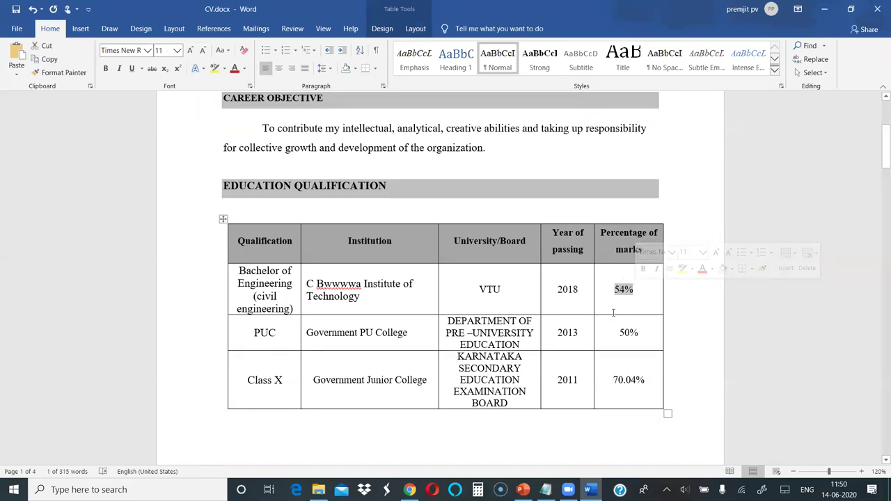
Step: Highlight the Bachelor of Engineering marks again and examine the percentage of marks column in the education qualification table
click(624, 380)
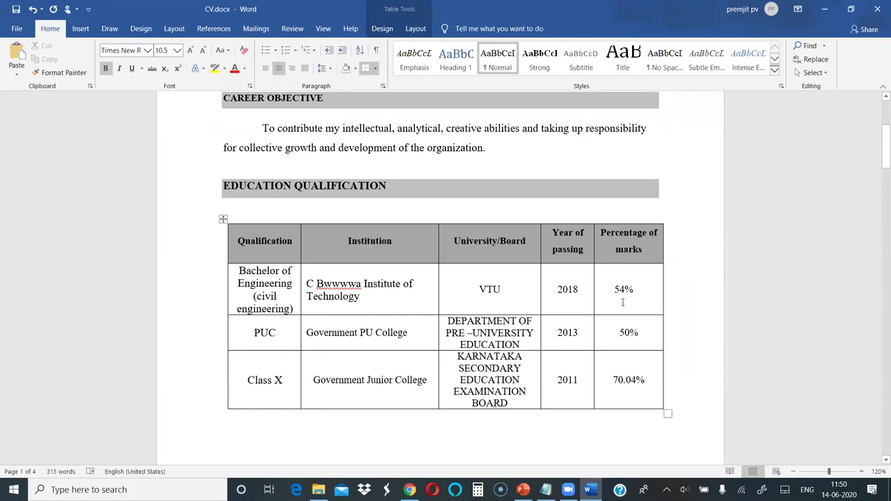
drag(601, 289, 640, 292)
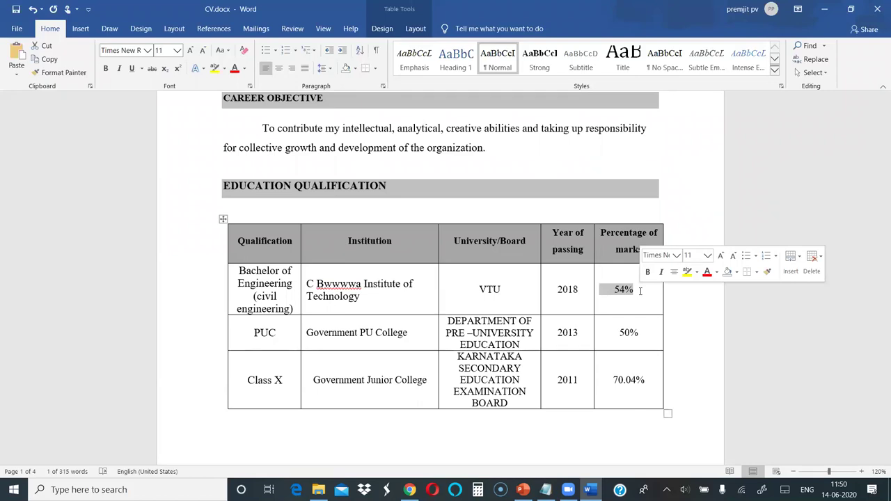
click(622, 253)
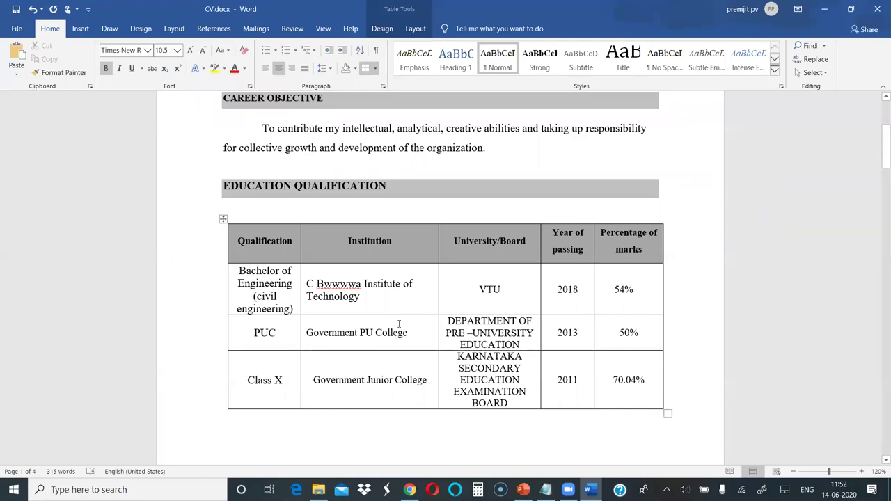
scroll(404, 325, down, 2)
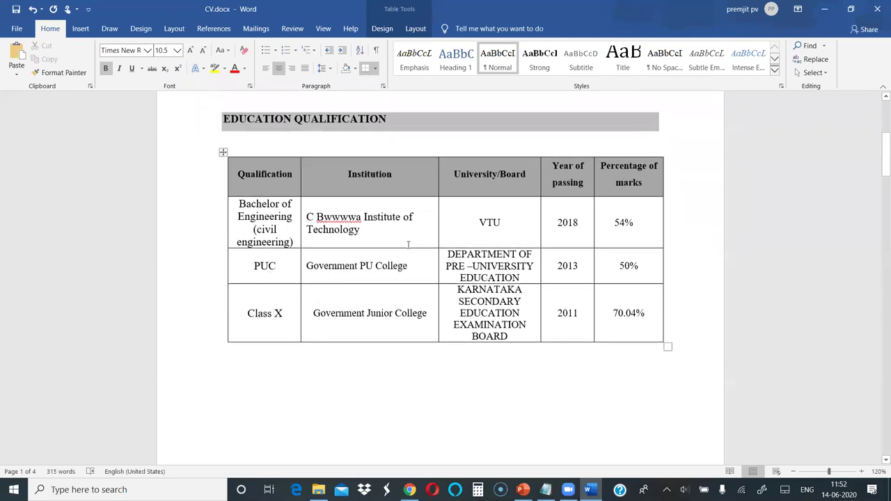
click(477, 232)
Step: Review the whole resume once more, from the contact header through the personal profile to the place line
scroll(479, 326, up, 4)
scroll(461, 312, up, 1)
scroll(431, 279, down, 2)
scroll(381, 232, up, 1)
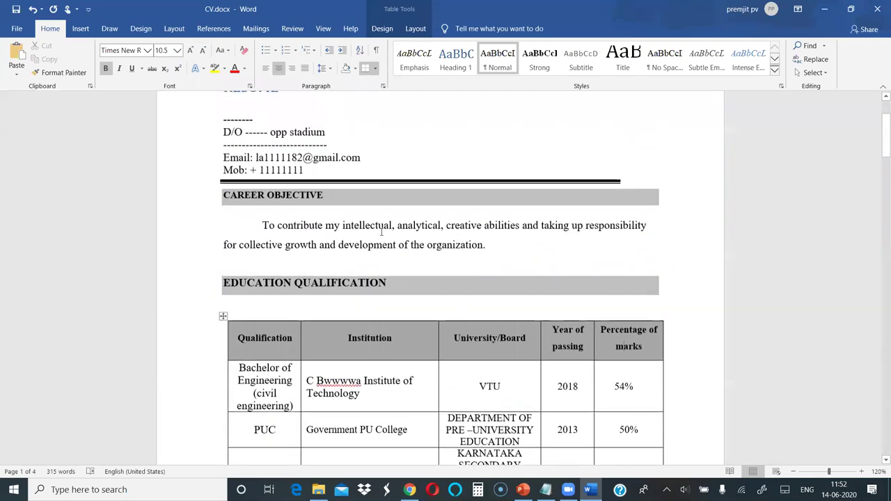
scroll(348, 181, up, 2)
scroll(362, 181, down, 5)
scroll(379, 194, down, 15)
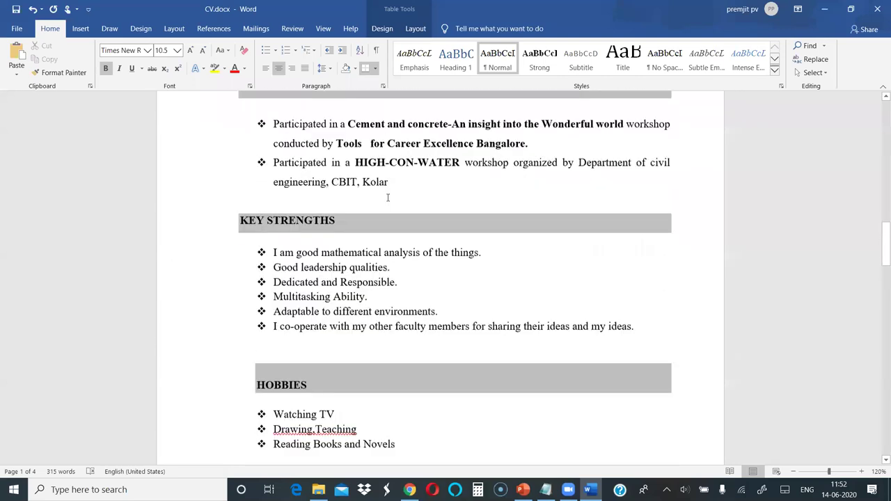
scroll(388, 199, down, 3)
scroll(394, 200, down, 5)
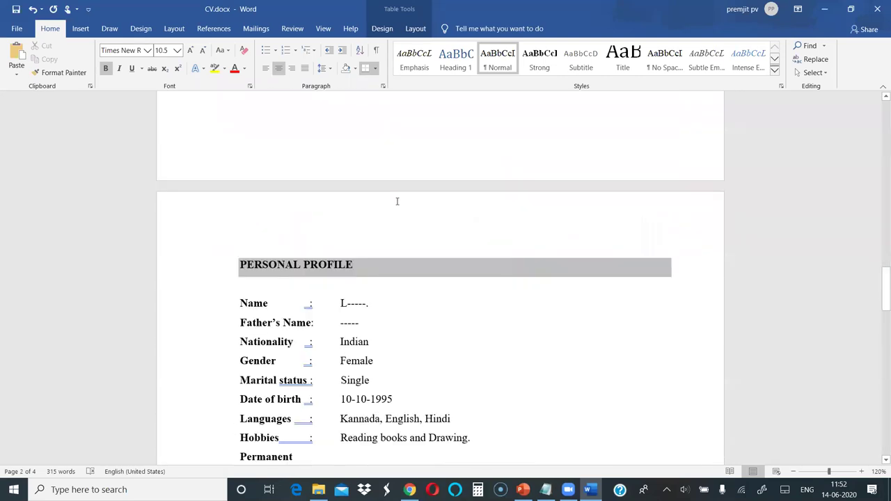
scroll(398, 200, down, 20)
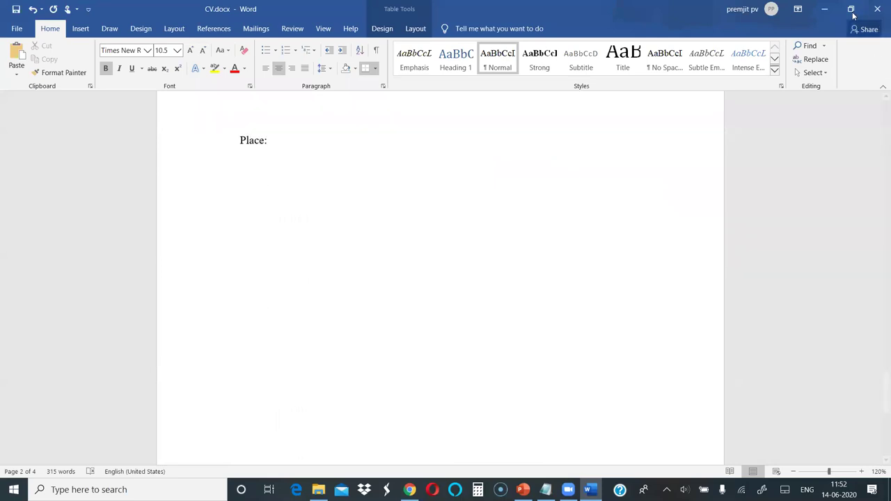
Step: Open SAMPLE.DOC from the WEBINAR 2 folder and skim the one-page sample resume from header to memberships
click(823, 12)
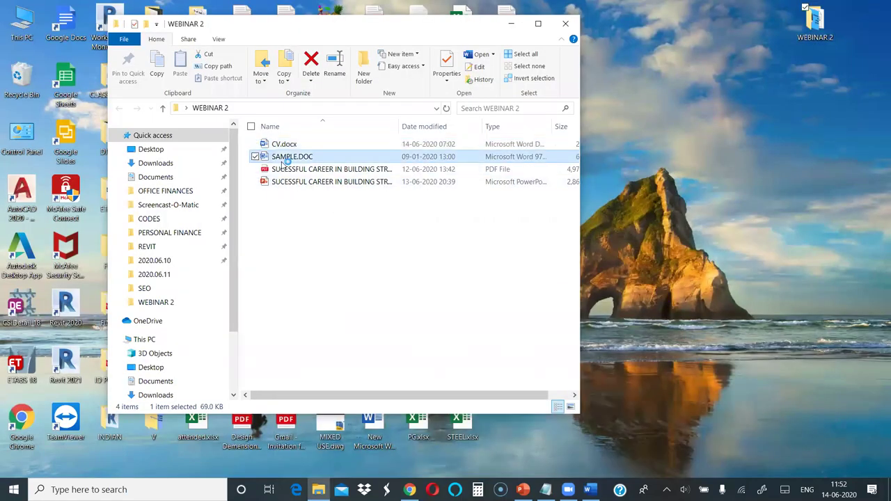
double_click(278, 157)
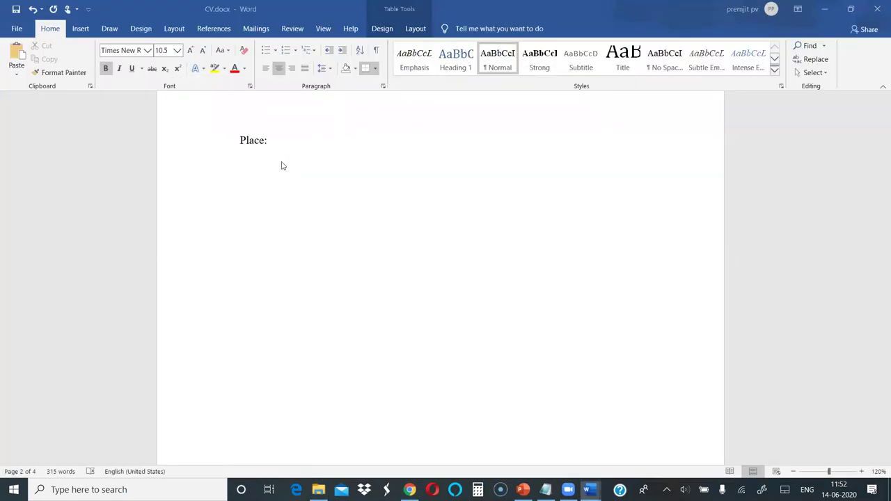
scroll(351, 299, down, 8)
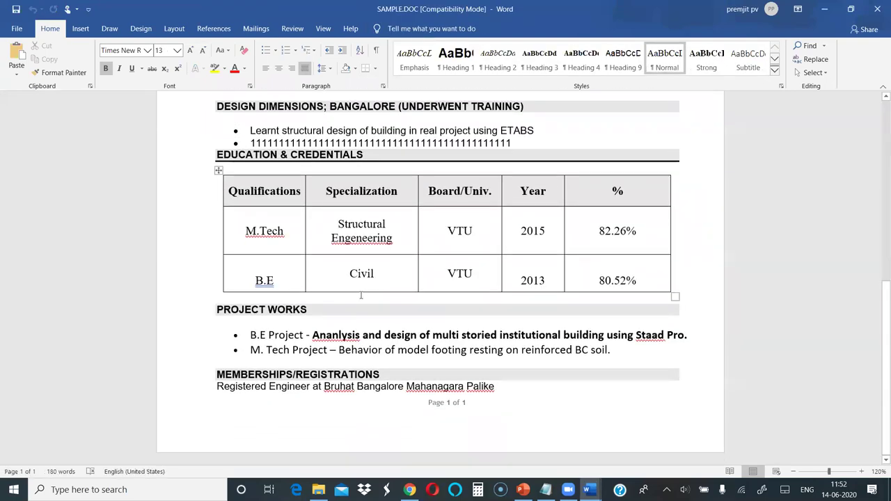
scroll(380, 285, up, 8)
scroll(360, 295, up, 2)
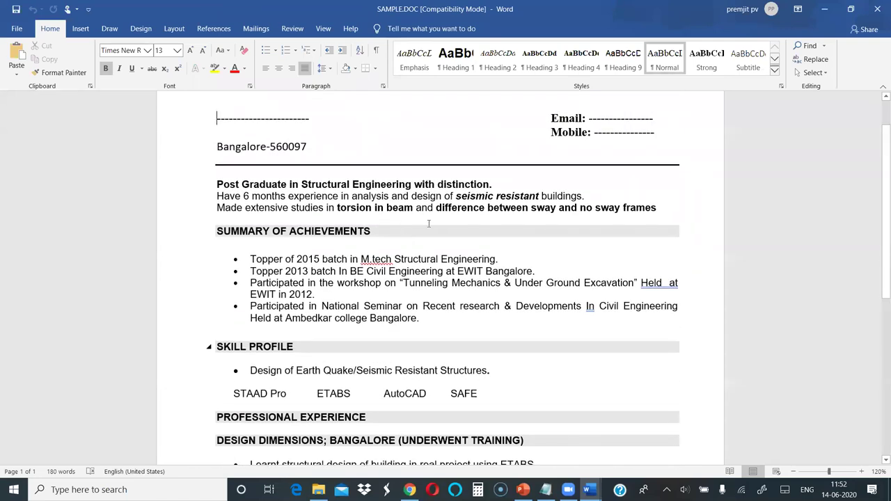
scroll(424, 224, down, 5)
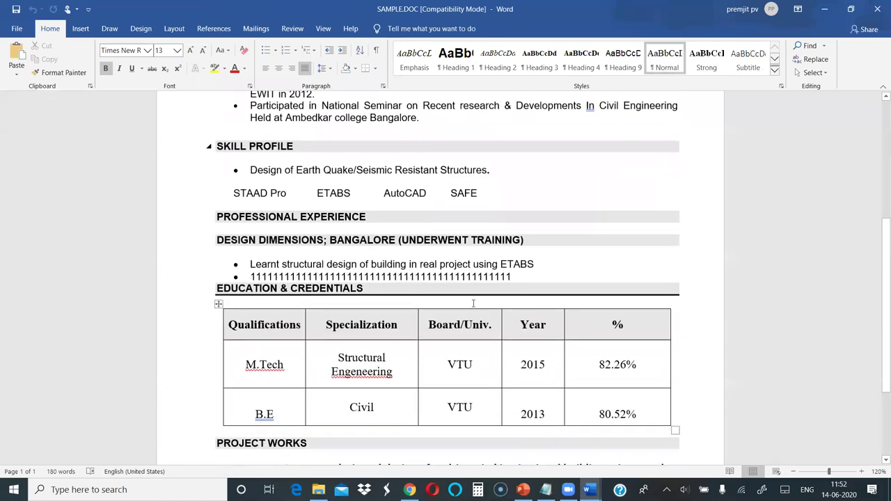
scroll(473, 303, down, 3)
scroll(410, 294, up, 8)
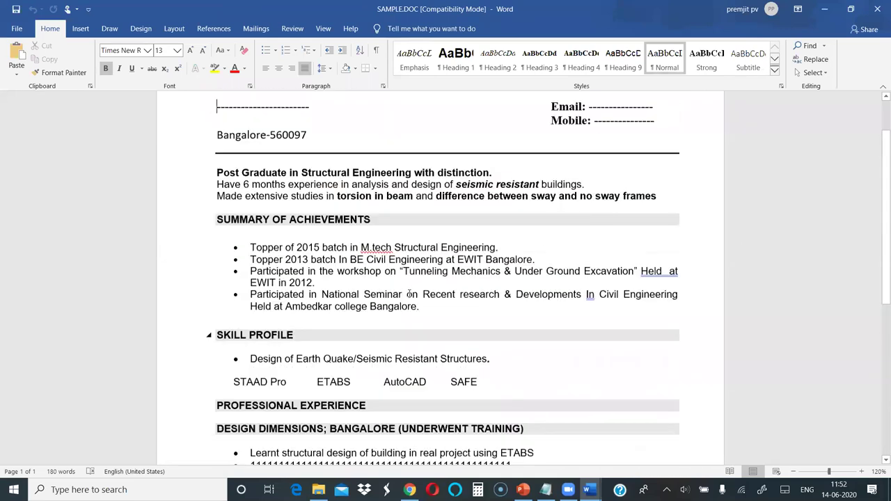
scroll(410, 294, up, 1)
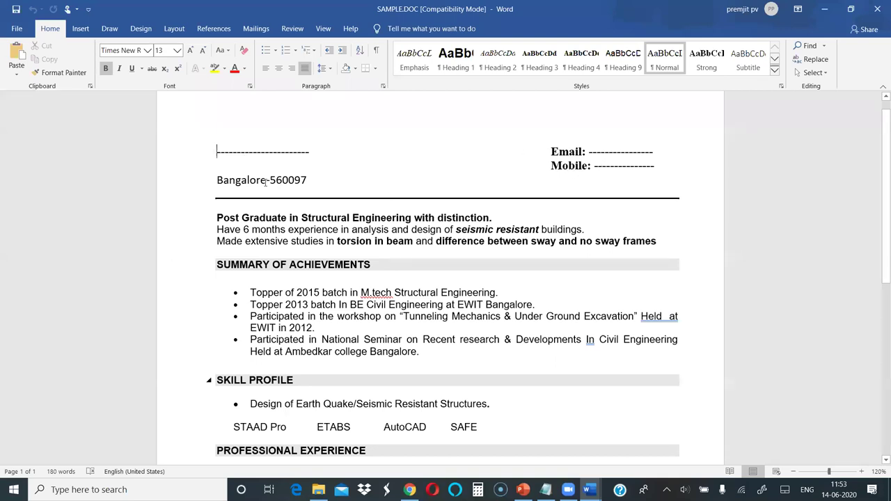
Step: Highlight the three-line profile statement under the sample resume's header, from "Post Graduate in Structural Engineering" to "no sway frames"
scroll(259, 157, down, 3)
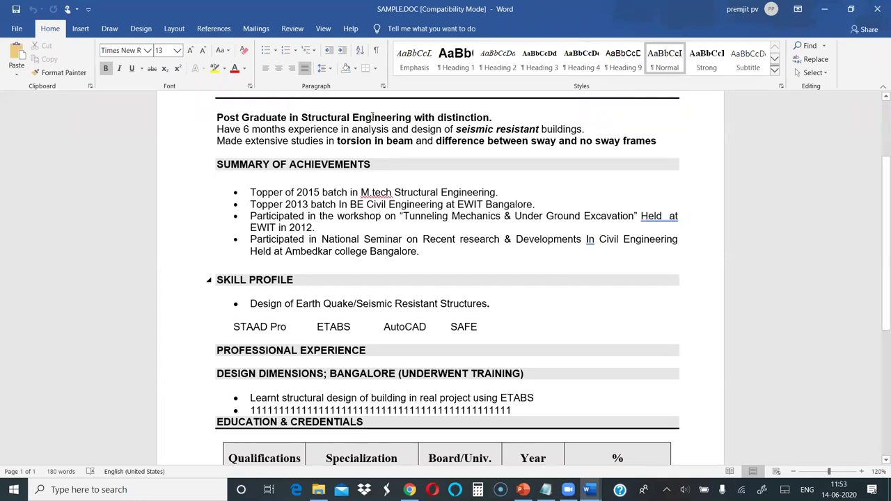
click(502, 118)
click(592, 126)
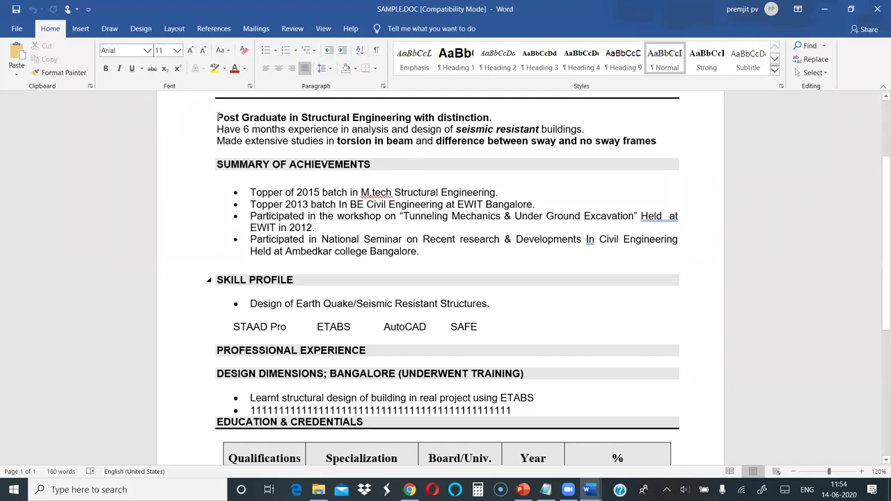
drag(218, 117, 661, 148)
Step: Highlight "Participated in National Seminar" in the Summary of Achievements and read the workshop and seminar entries
scroll(310, 202, down, 1)
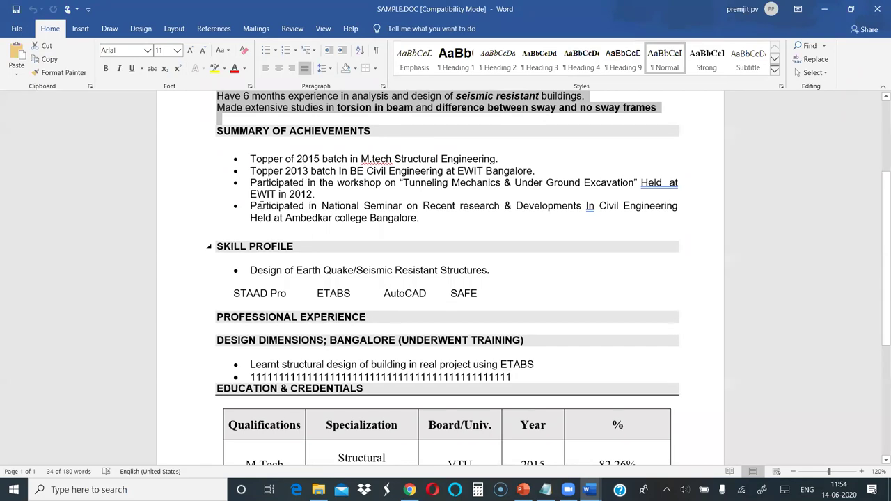
drag(261, 206, 387, 210)
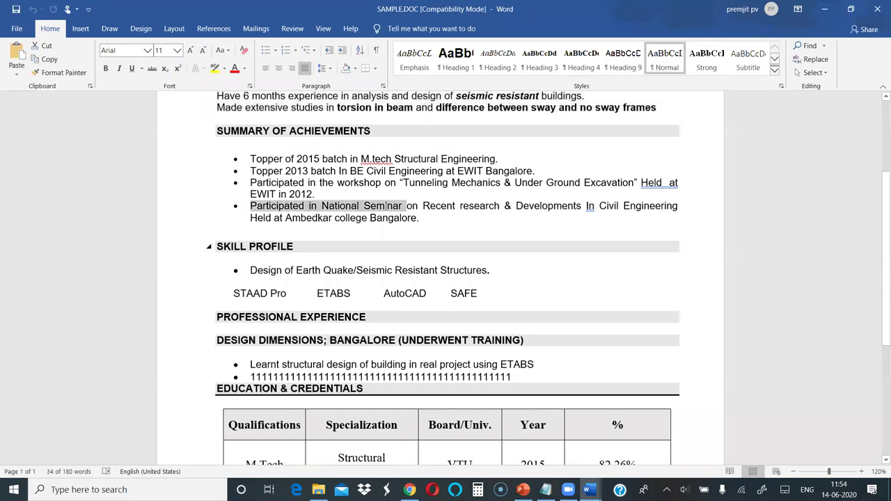
click(368, 218)
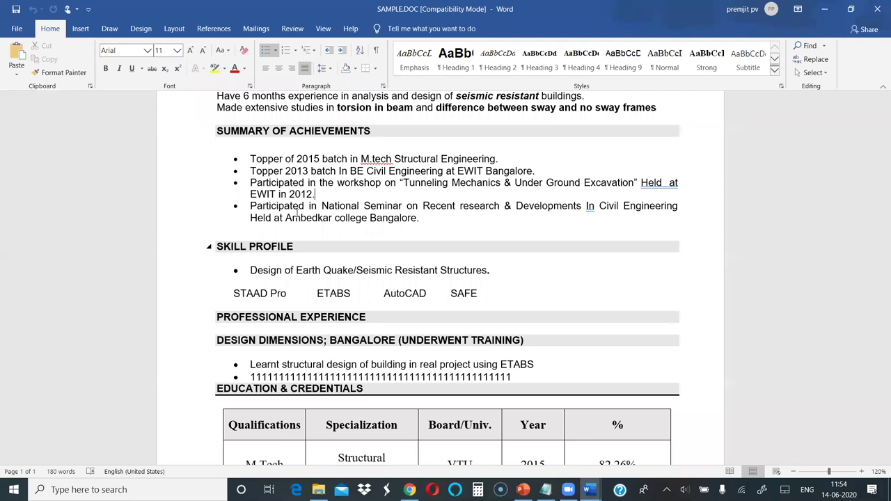
Step: Read the skill profile, professional experience, education, project works and memberships sections of the sample resume
scroll(299, 214, down, 1)
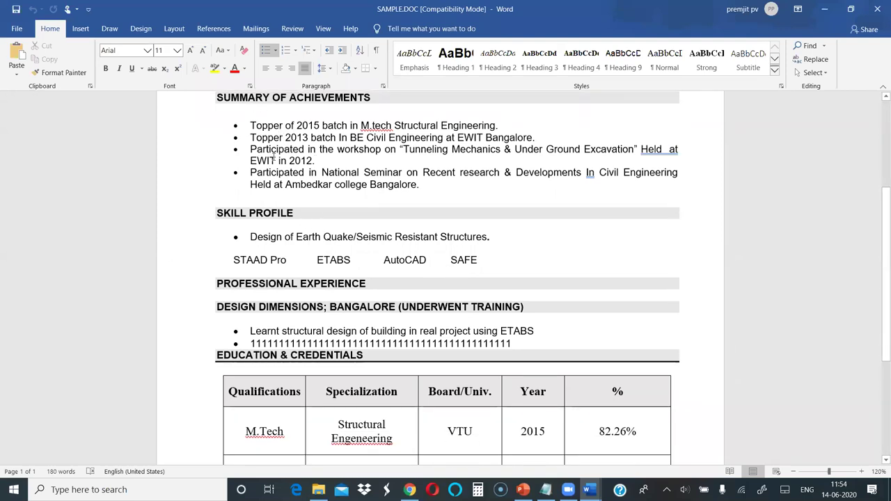
scroll(274, 158, down, 2)
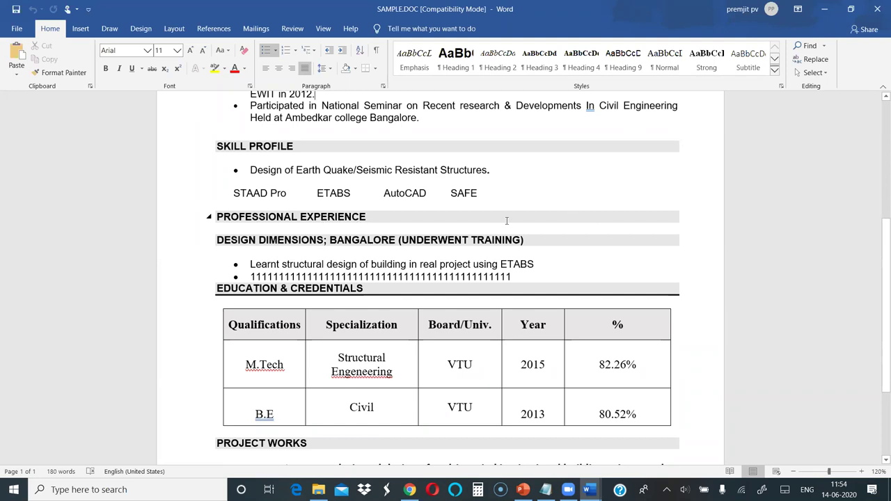
scroll(499, 220, up, 1)
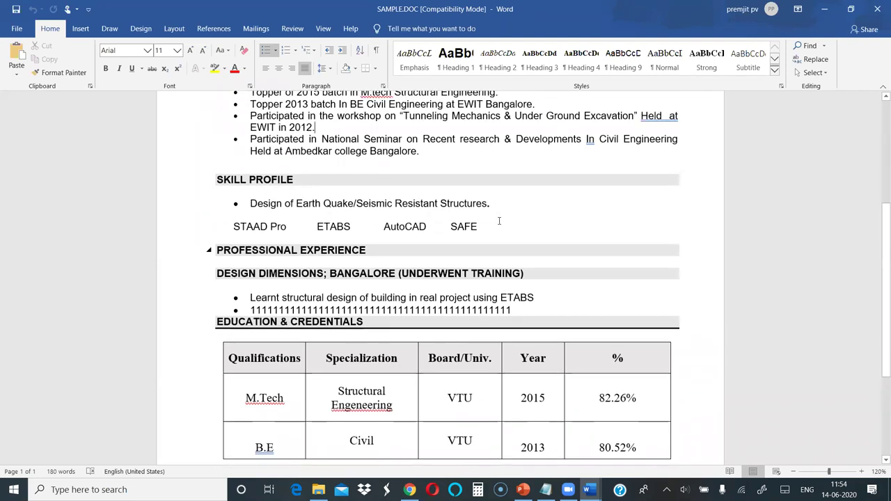
scroll(500, 221, down, 1)
scroll(499, 221, down, 1)
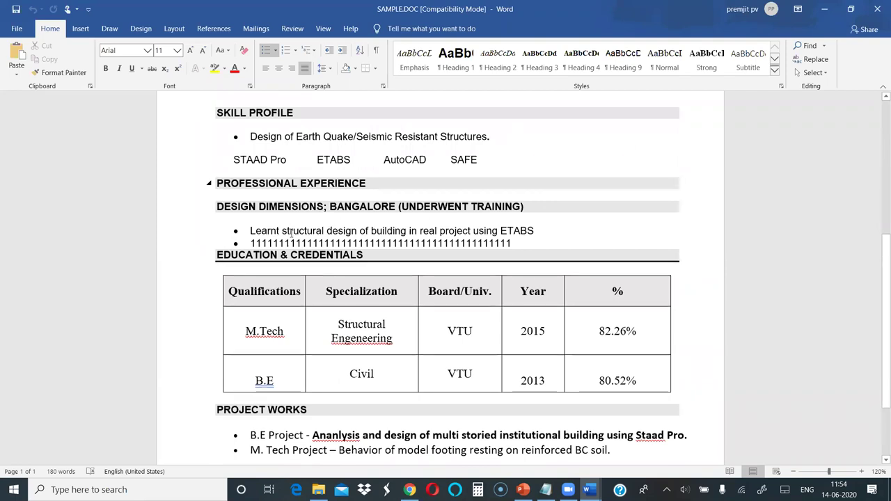
scroll(255, 233, down, 2)
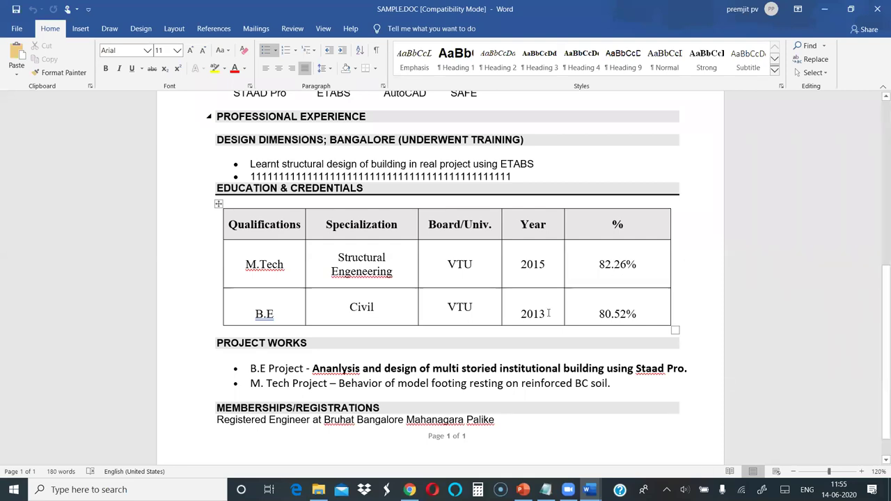
scroll(476, 318, down, 1)
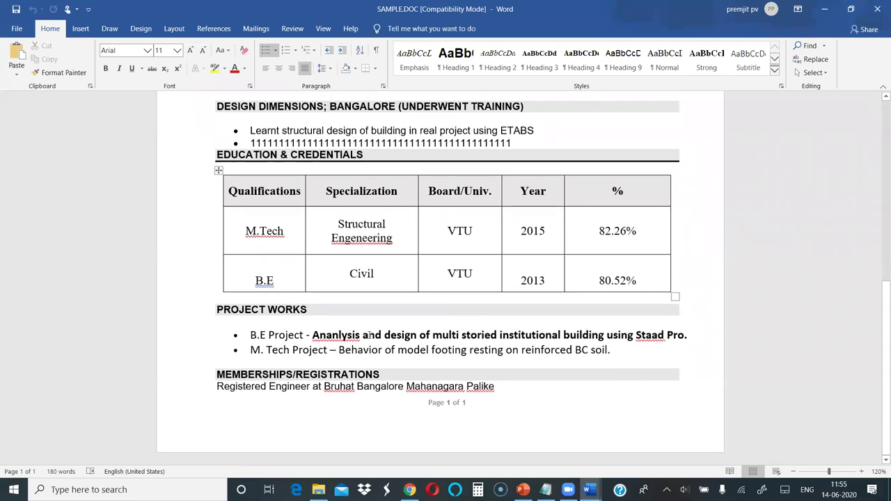
click(308, 336)
click(367, 376)
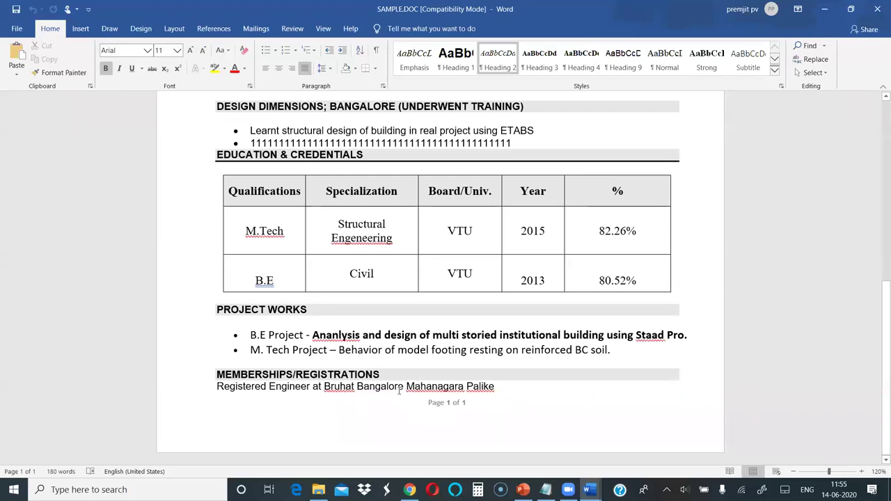
Step: Look over the sample resume's layout again, from the header down to the education and project works sections
scroll(397, 384, up, 1)
scroll(397, 385, up, 8)
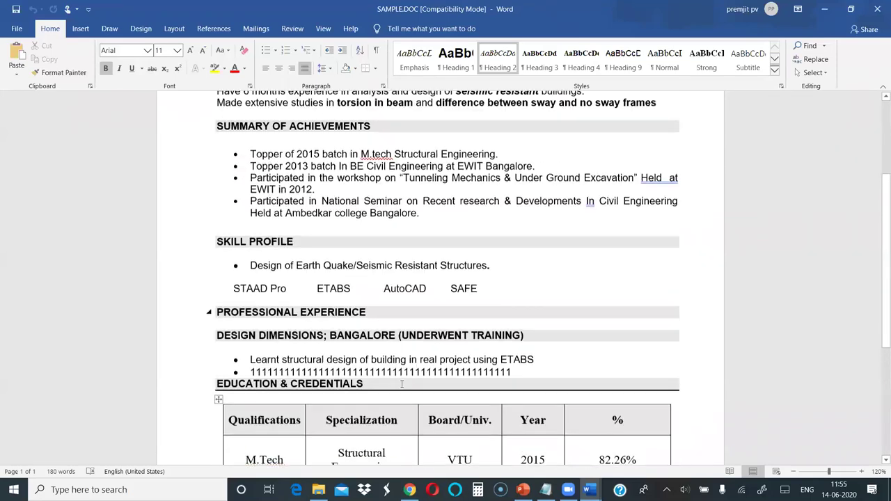
scroll(403, 387, up, 2)
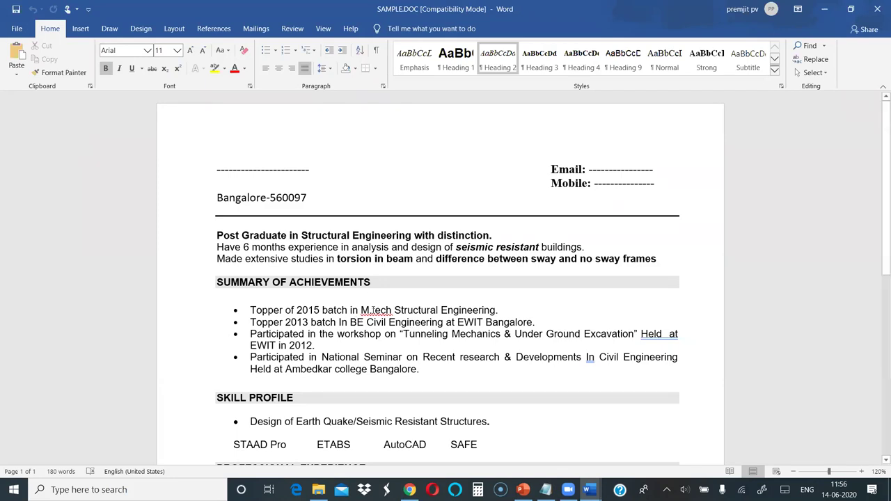
scroll(365, 277, down, 8)
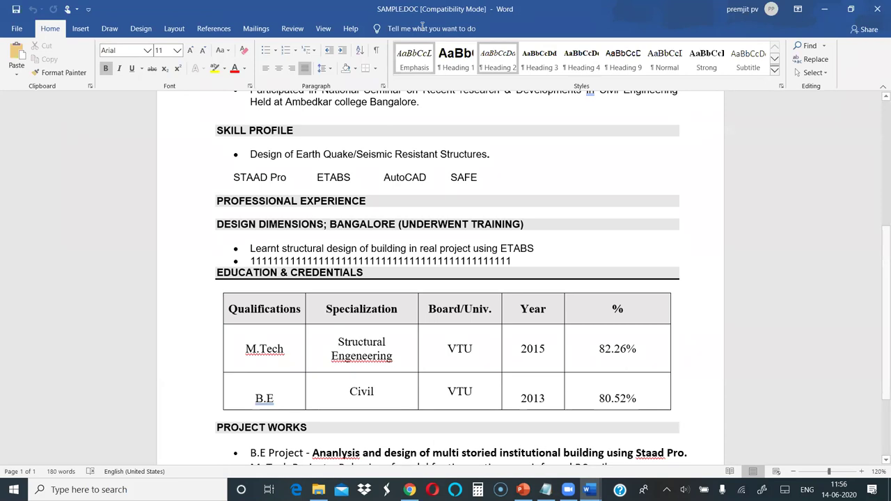
scroll(416, 278, up, 1)
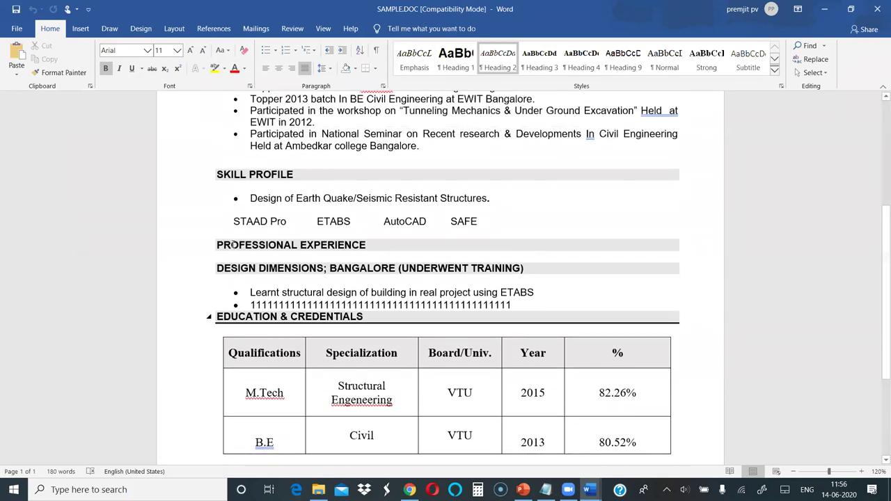
Step: Highlight the profile statement's key phrases in turn, including the postgraduate line, the extensive studies line and "difference between"
scroll(233, 244, up, 5)
click(230, 208)
drag(218, 202, 437, 203)
click(299, 215)
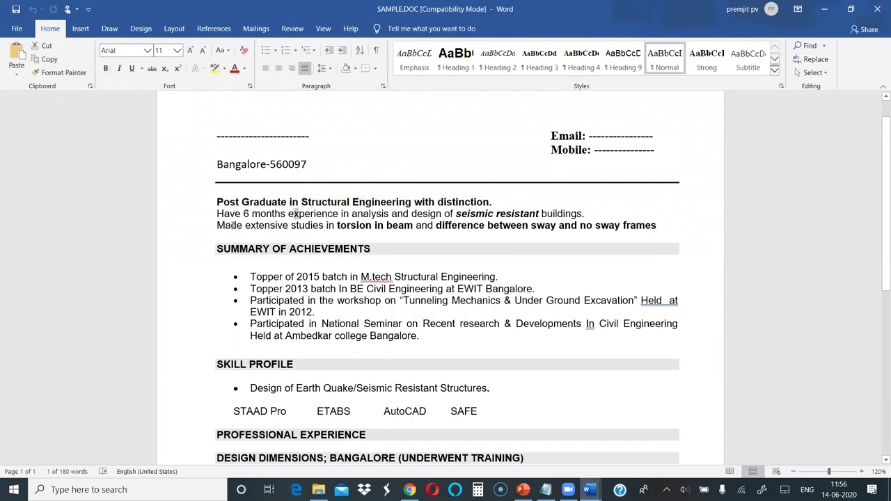
drag(233, 226, 590, 232)
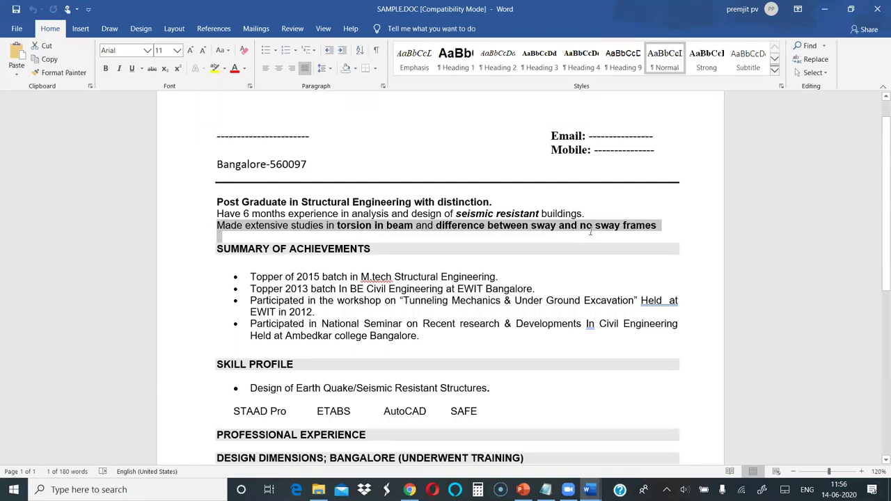
click(357, 232)
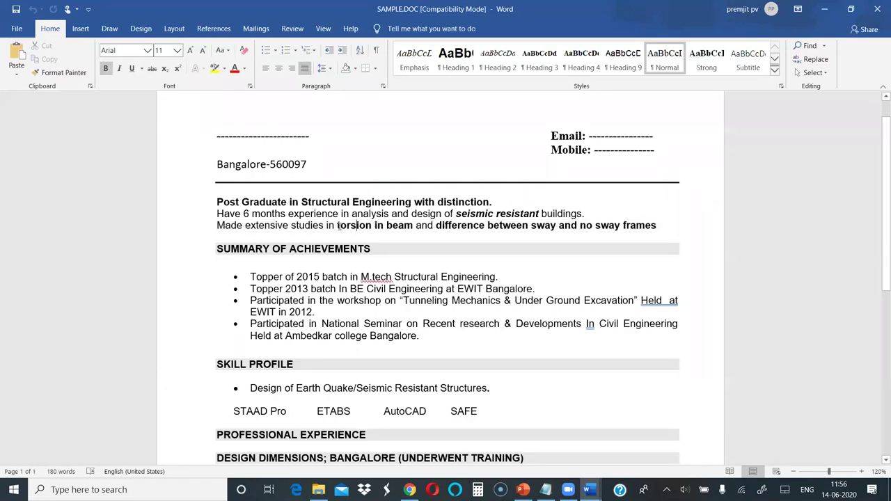
double_click(339, 226)
click(338, 225)
drag(451, 226, 506, 225)
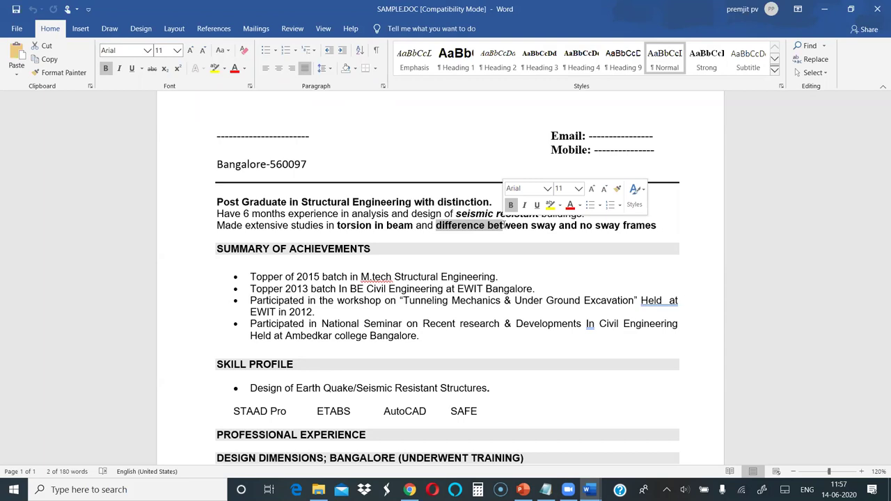
Step: Examine the sample resume from the profile statement's torsion and sway frame studies down to the project works and memberships
click(387, 225)
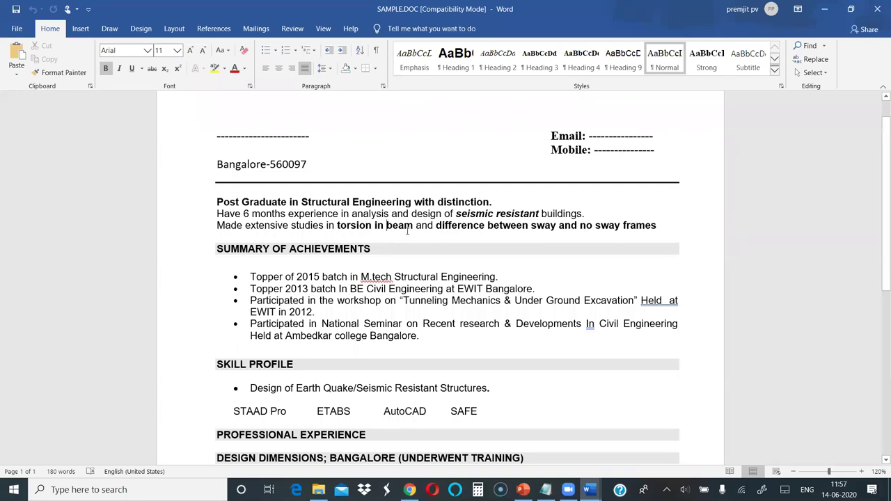
scroll(425, 261, down, 2)
click(474, 159)
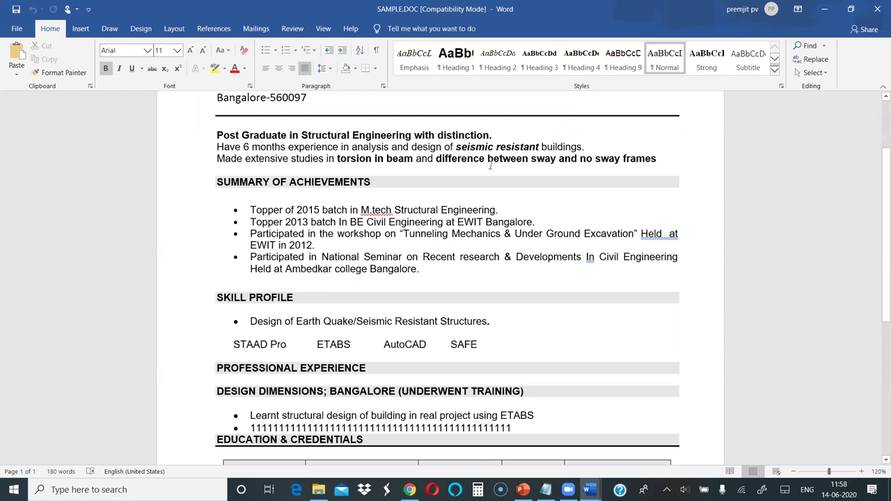
scroll(362, 259, down, 1)
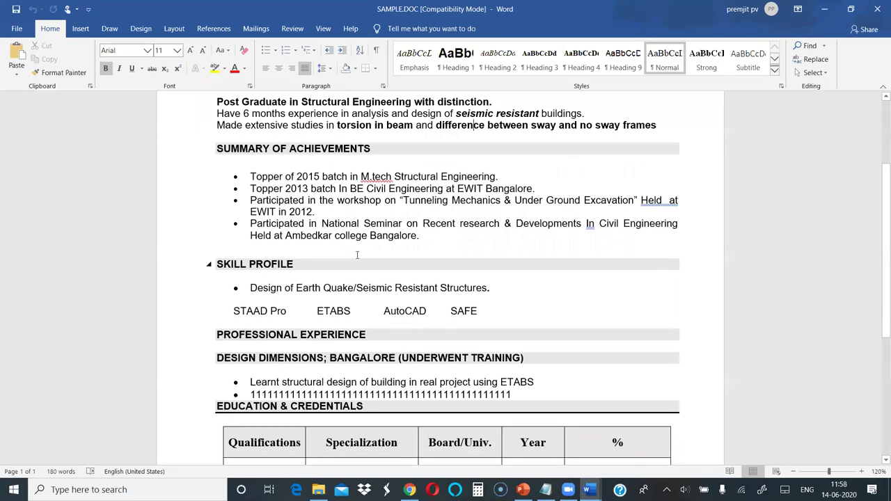
scroll(380, 242, down, 2)
scroll(383, 244, down, 1)
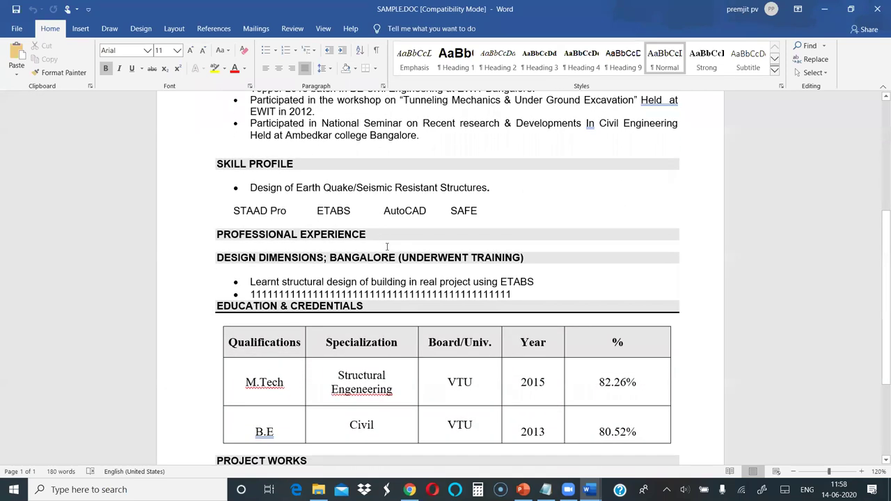
scroll(315, 272, down, 2)
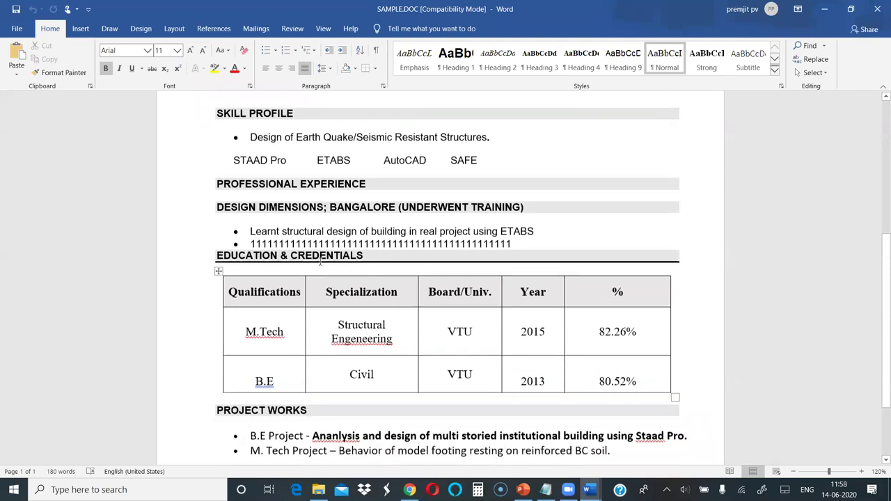
scroll(430, 217, down, 1)
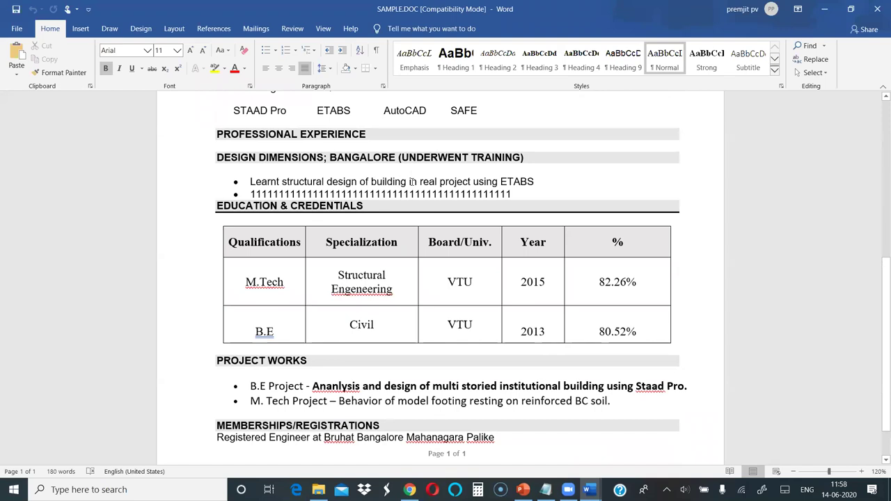
Step: Reread the sample resume's achievements, skill profile and ETABS training entry, continuing through the education table and project works
scroll(500, 183, up, 2)
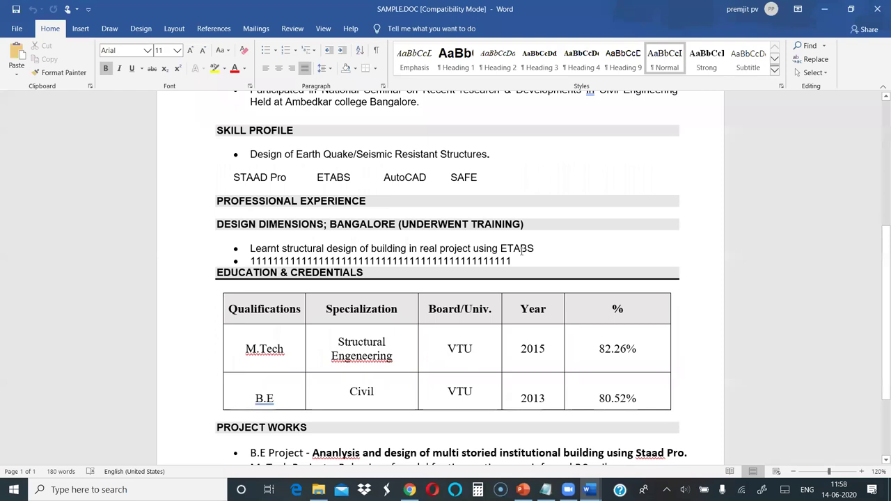
scroll(470, 252, up, 3)
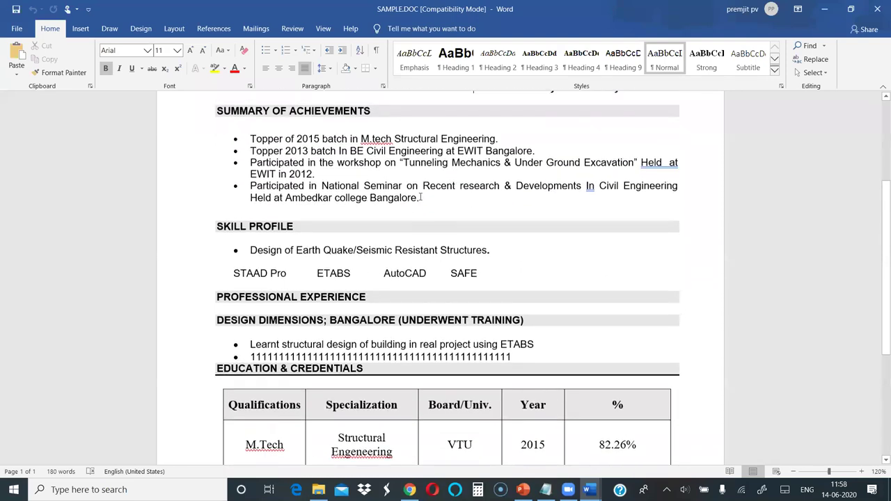
scroll(394, 182, down, 2)
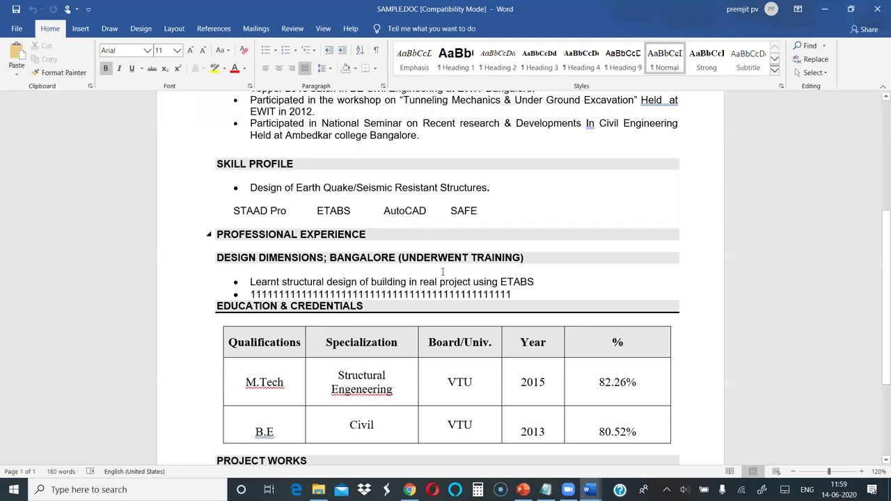
scroll(432, 251, up, 3)
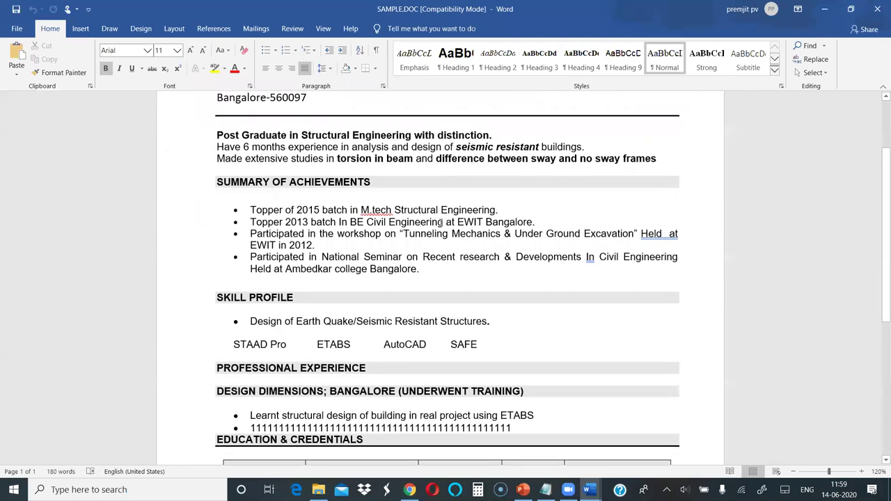
scroll(441, 218, down, 1)
scroll(441, 217, down, 3)
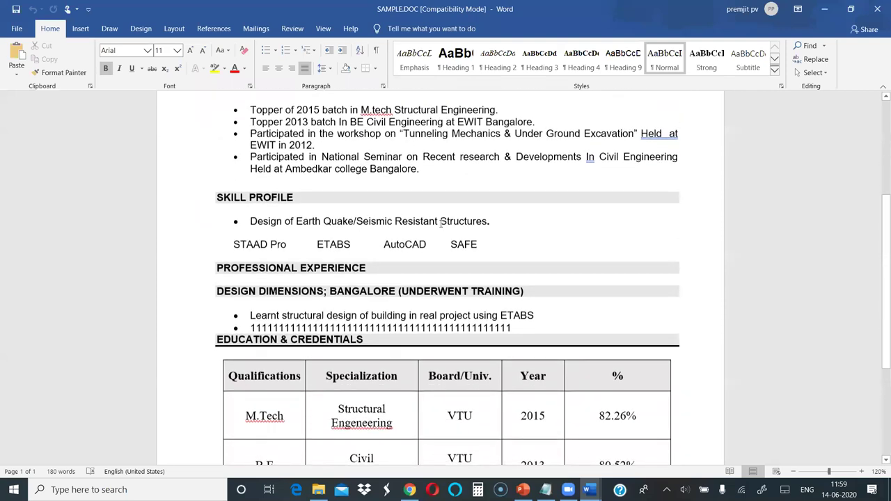
scroll(441, 225, down, 2)
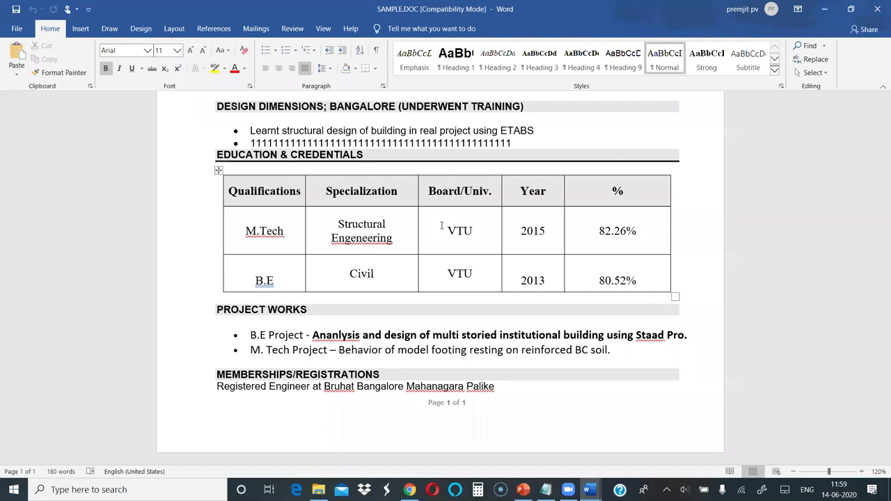
Step: Look back over the sample resume up to its header, and switch to the SUCESSFUL CAREER IN BUILDING STRUCTURES.pptx presentation in PowerPoint
scroll(403, 307, up, 6)
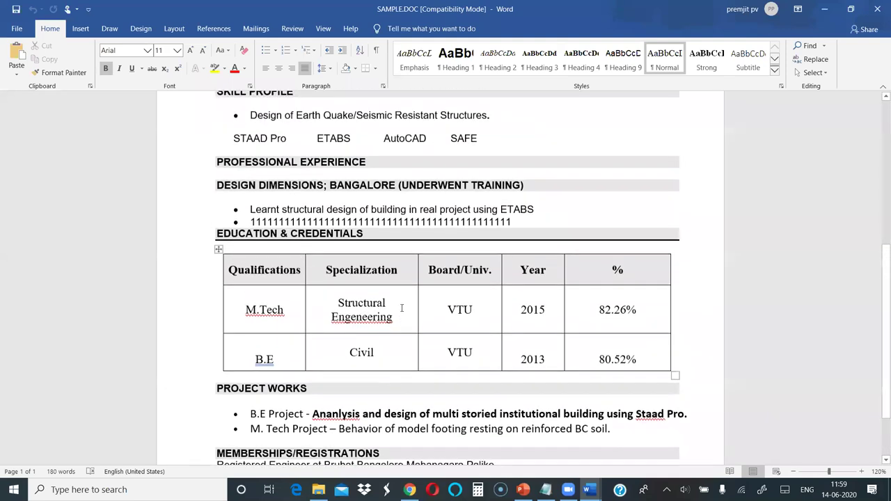
scroll(406, 317, up, 3)
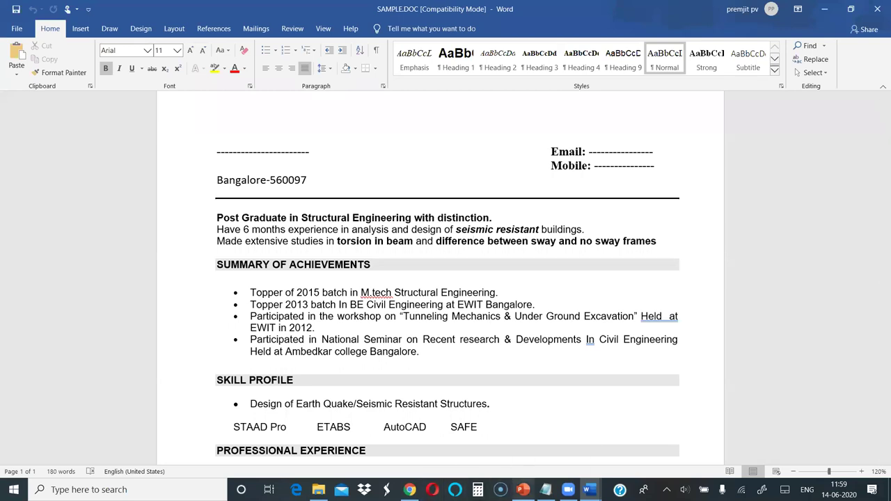
click(516, 422)
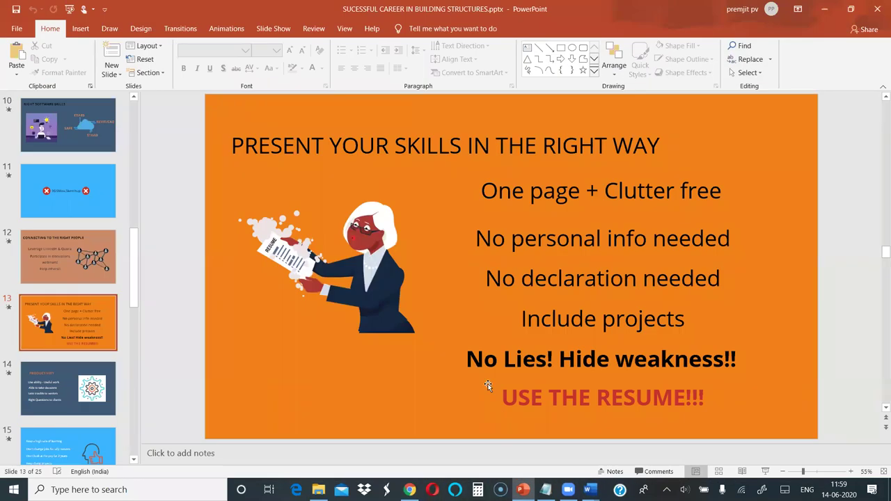